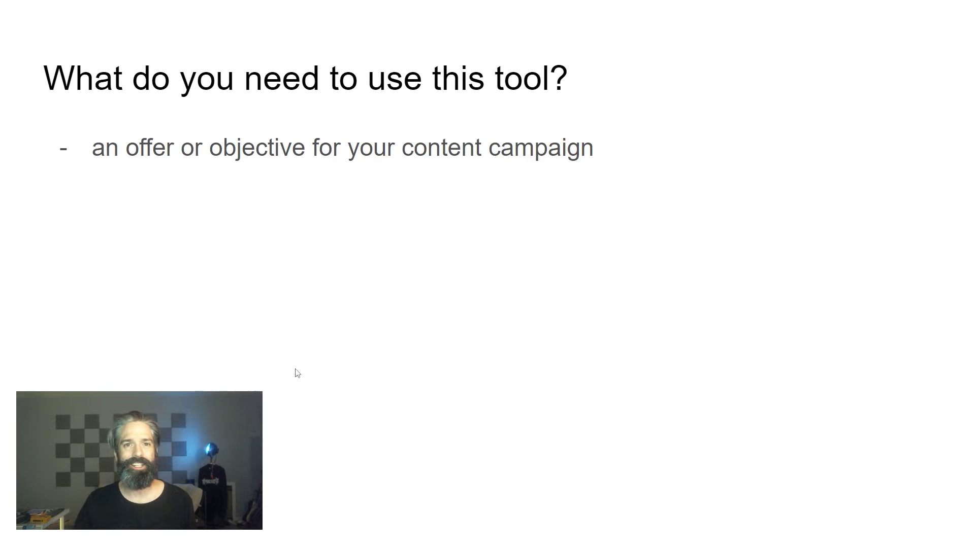
Step: Reveal the channel-map and message-types bullets on the requirements slide
key("Right")
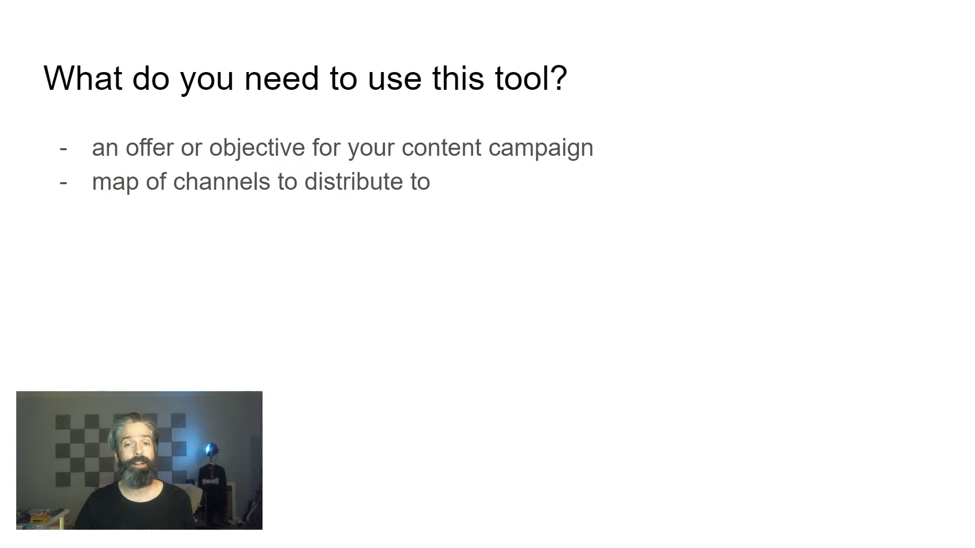
left_click(345, 338)
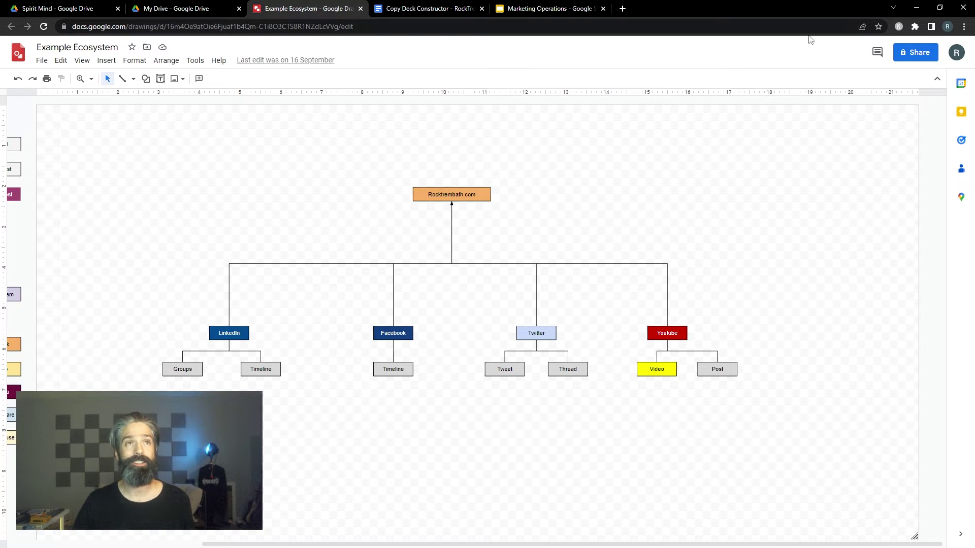
scroll(242, 329, "up", 5)
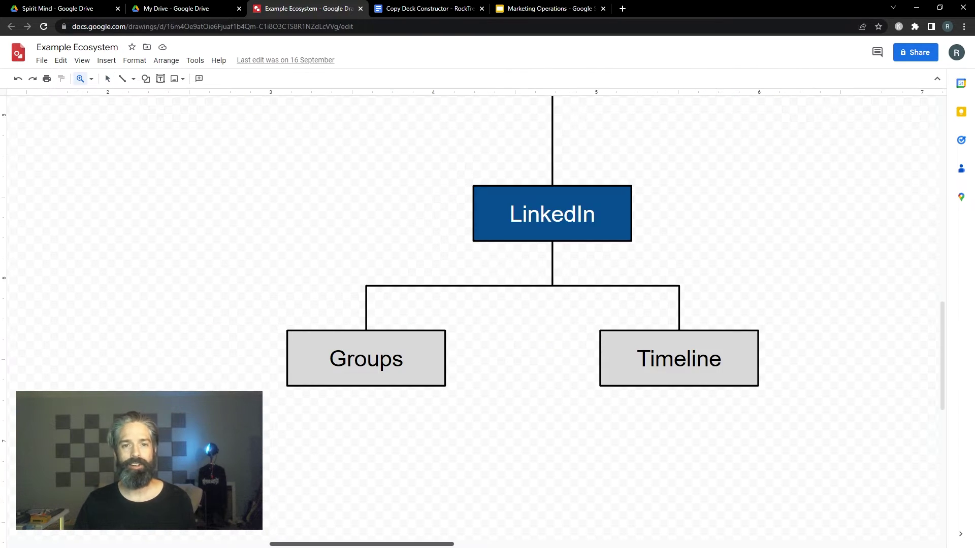
scroll(488, 306, "right", 5)
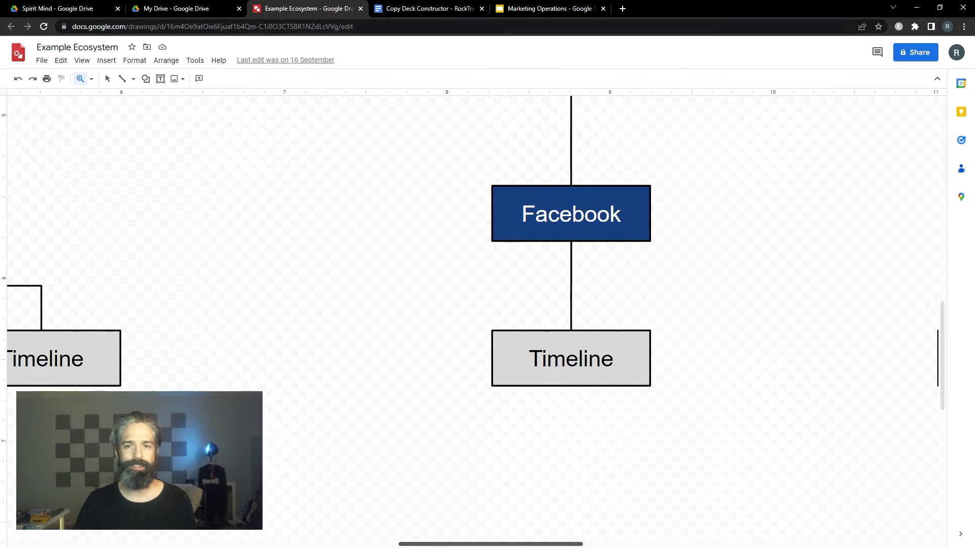
scroll(487, 305, "right", 5)
scroll(487, 305, "right", 3)
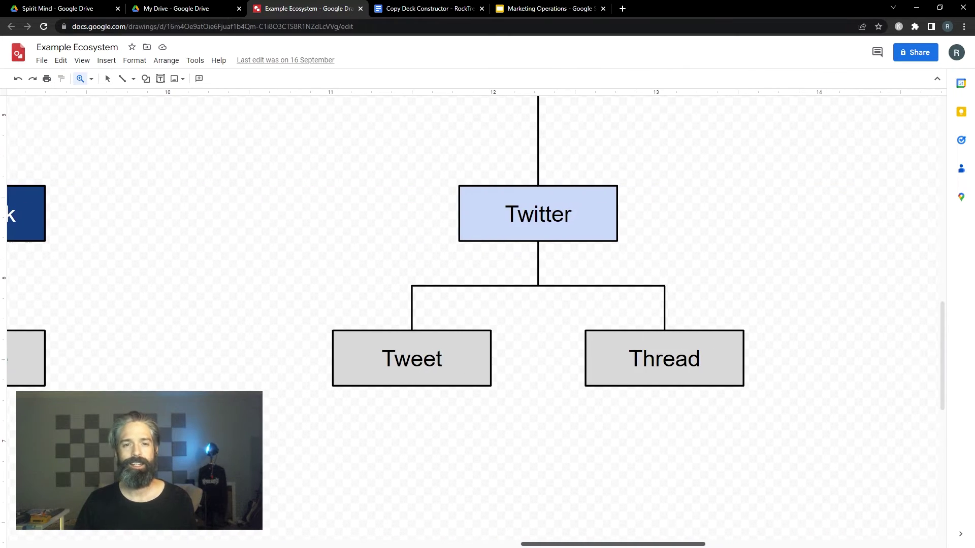
scroll(487, 304, "right", 5)
scroll(488, 304, "right", 2)
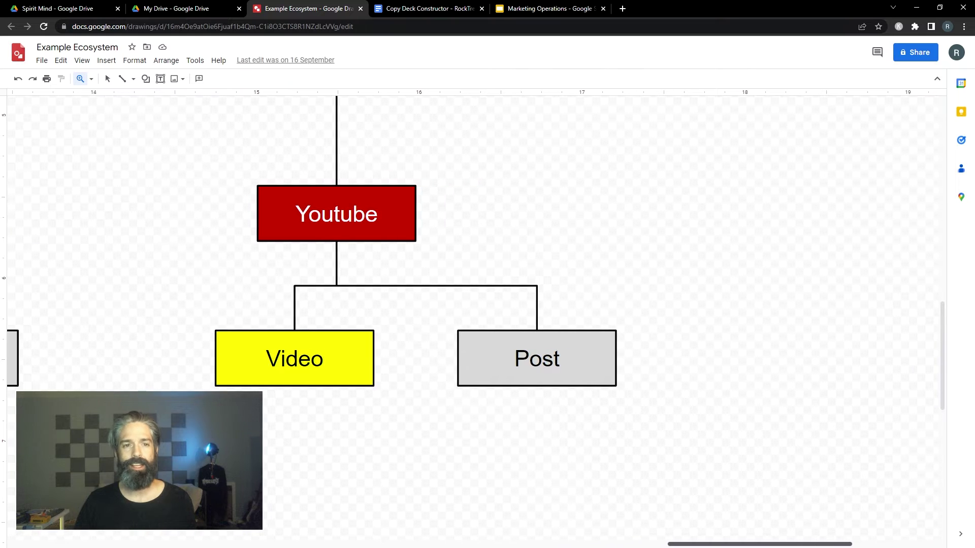
scroll(488, 306, "left", 1)
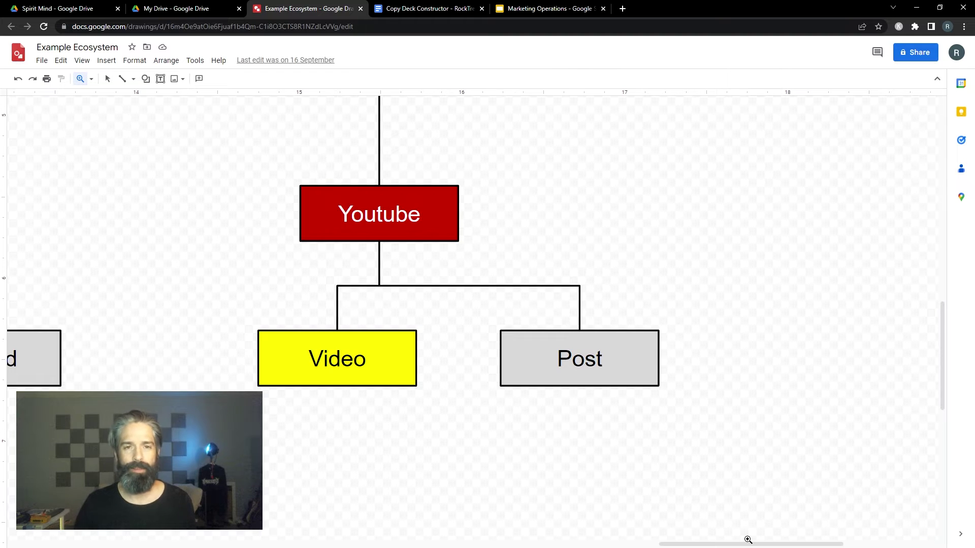
Step: Zoom over the LinkedIn, Facebook, Twitter and Youtube branches, then return to the Constructor document
key("ctrl+alt+shift+9")
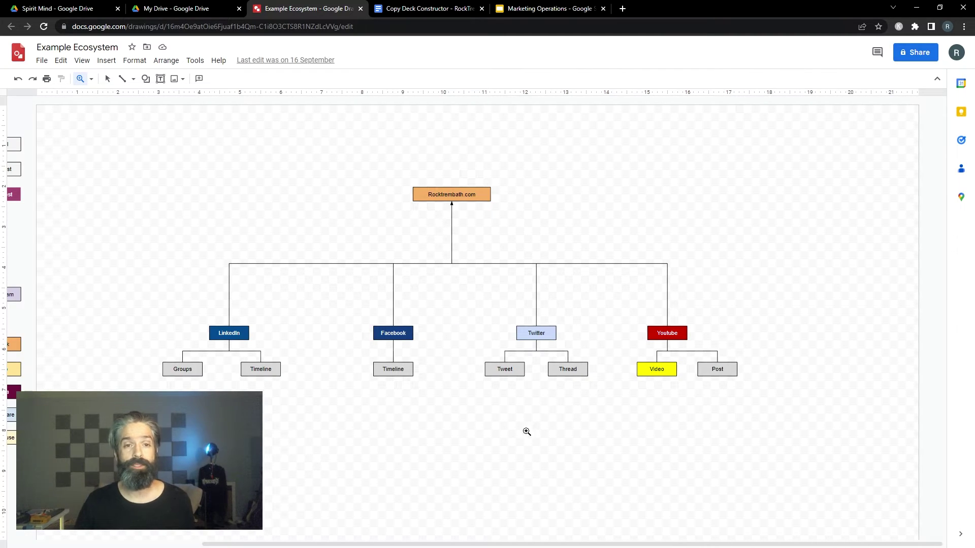
left_click(450, 255)
left_click_drag(938, 178, 945, 215)
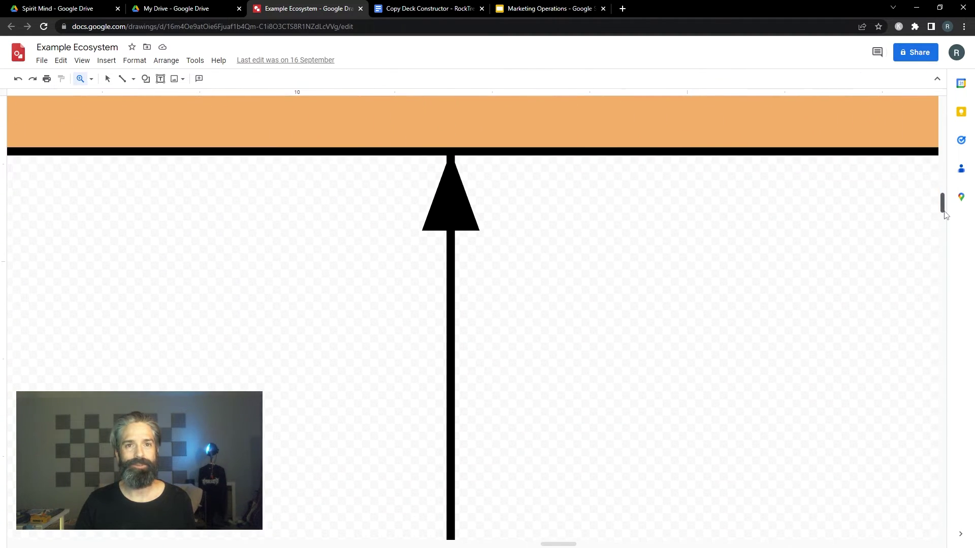
key("ctrl+Tab")
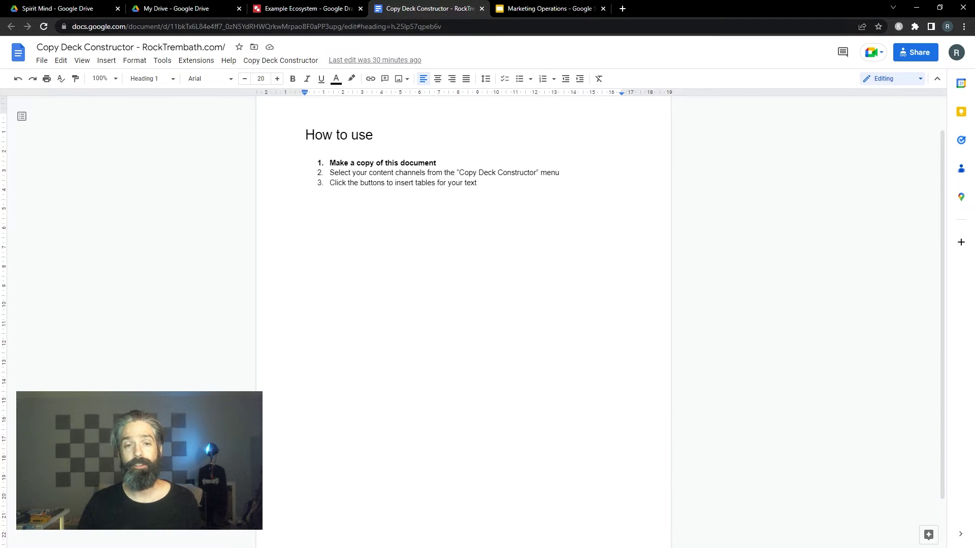
Step: Duplicate the Copy Deck Constructor document as 'Copy deck for video'
left_click(42, 61)
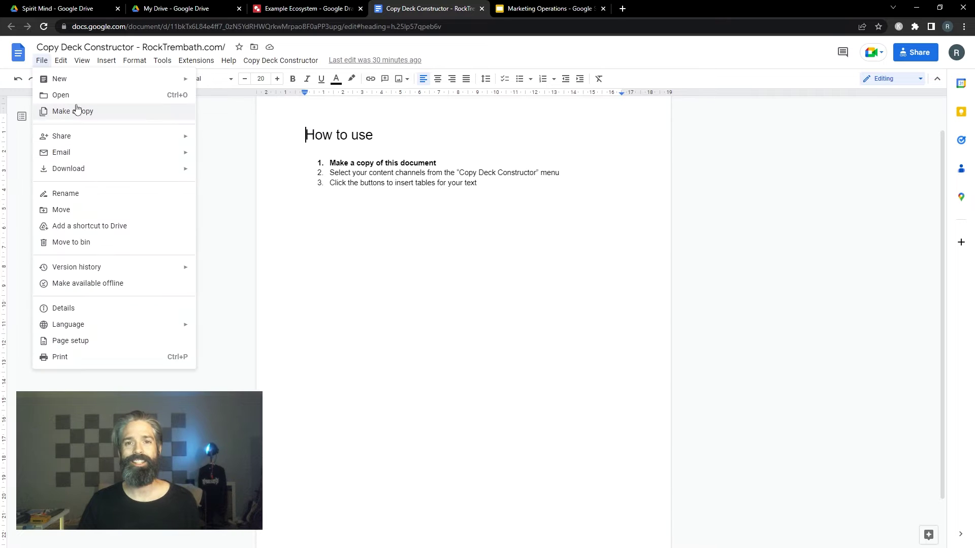
left_click(78, 111)
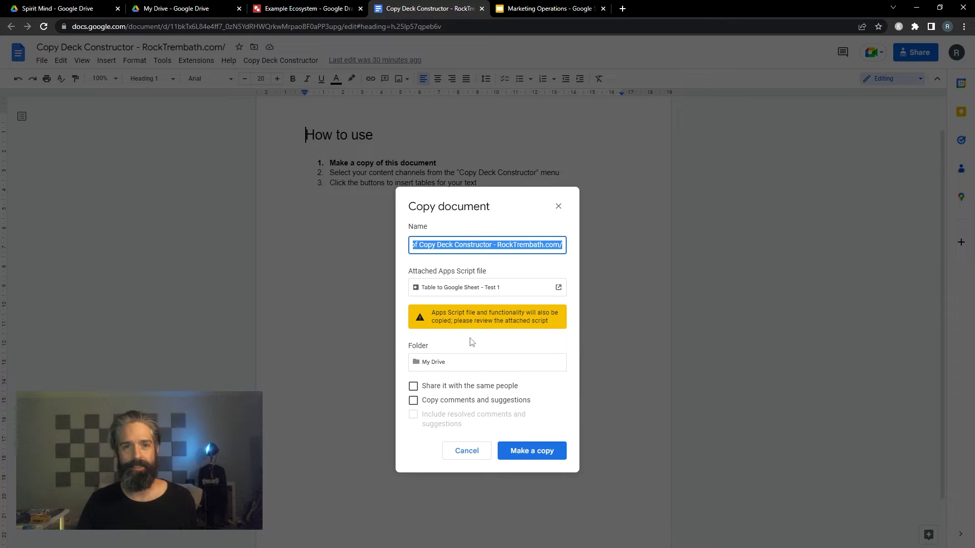
type("Copy deck for video")
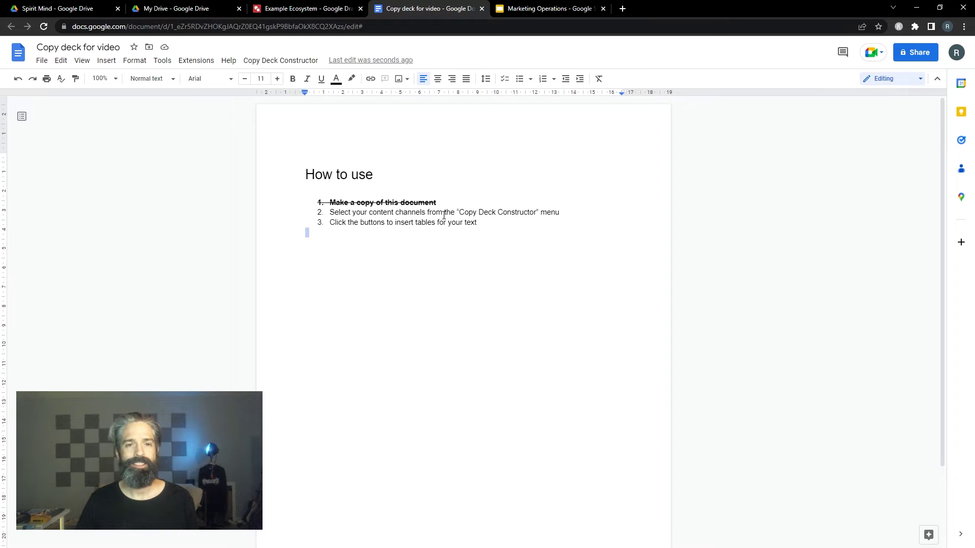
Step: Clear the copy's text and request the Website table from the Copy Deck Constructor menu
key("ctrl+a")
key("BackSpace")
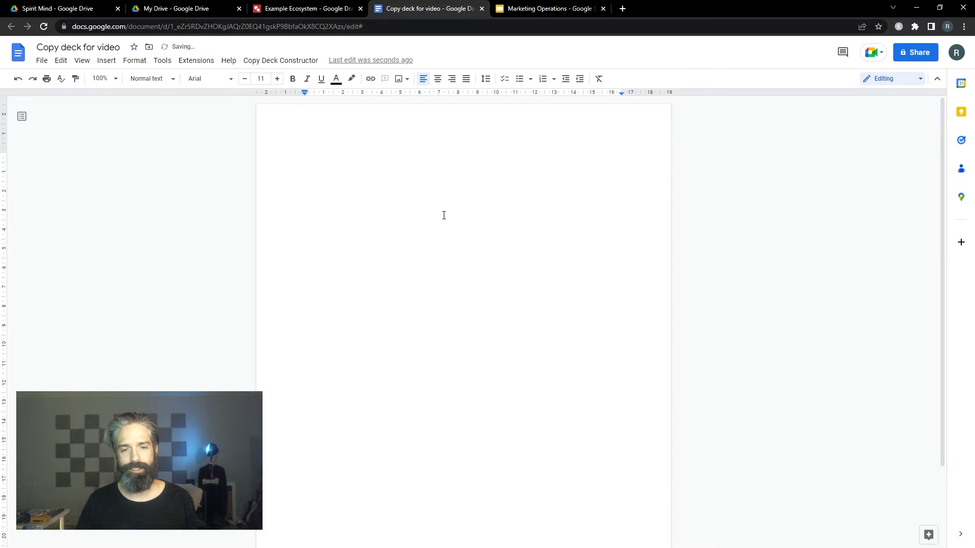
left_click(286, 63)
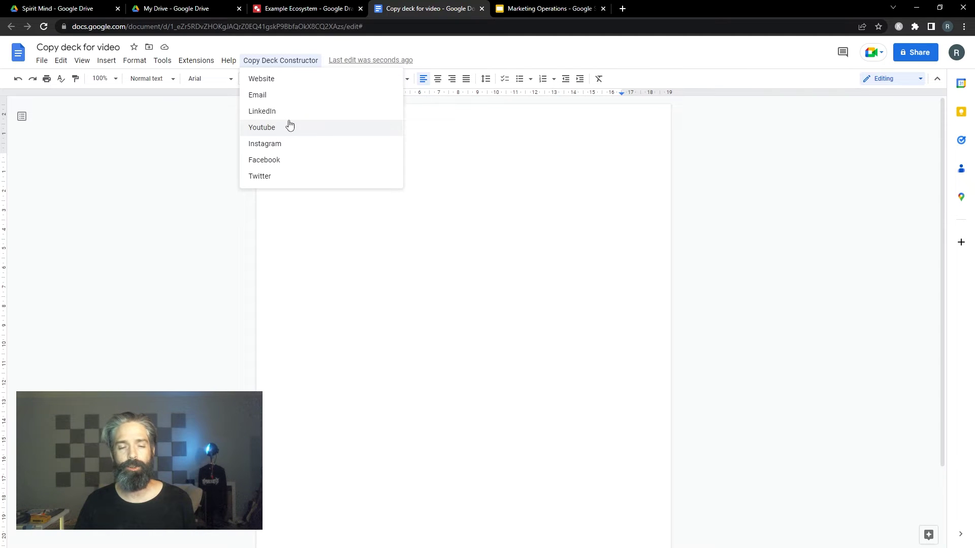
left_click(290, 8)
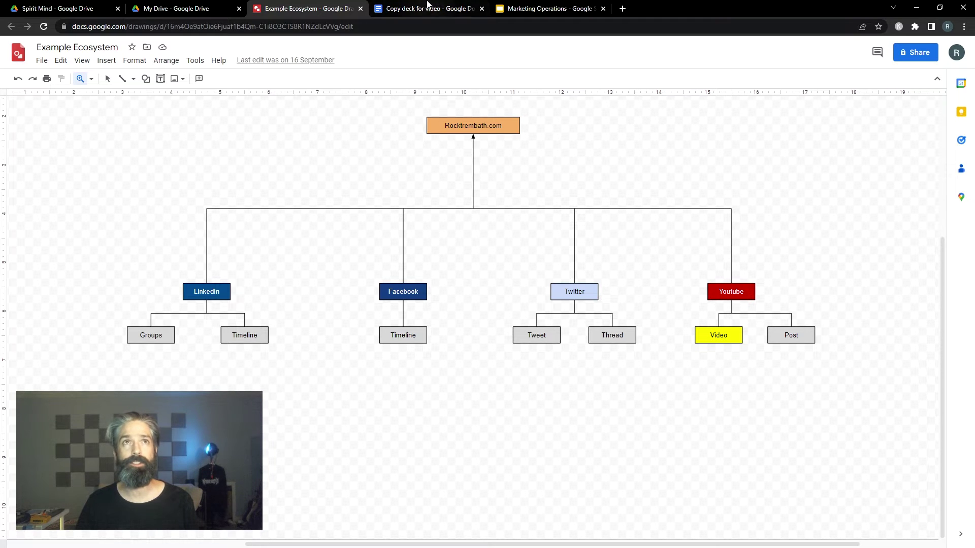
left_click(424, 9)
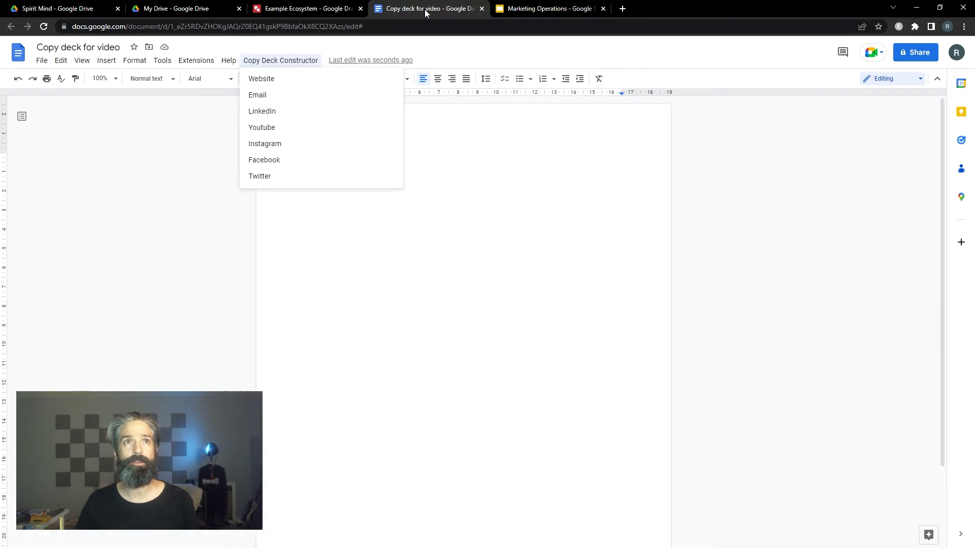
left_click(301, 79)
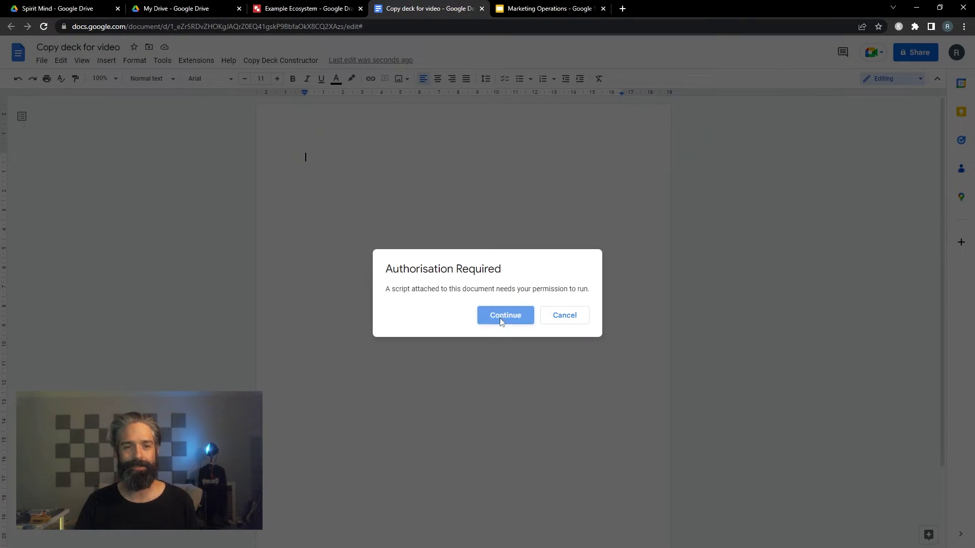
Step: Grant Copy Deck Constructor v1 access, picking the account and passing the unverified-app warning
left_click(500, 320)
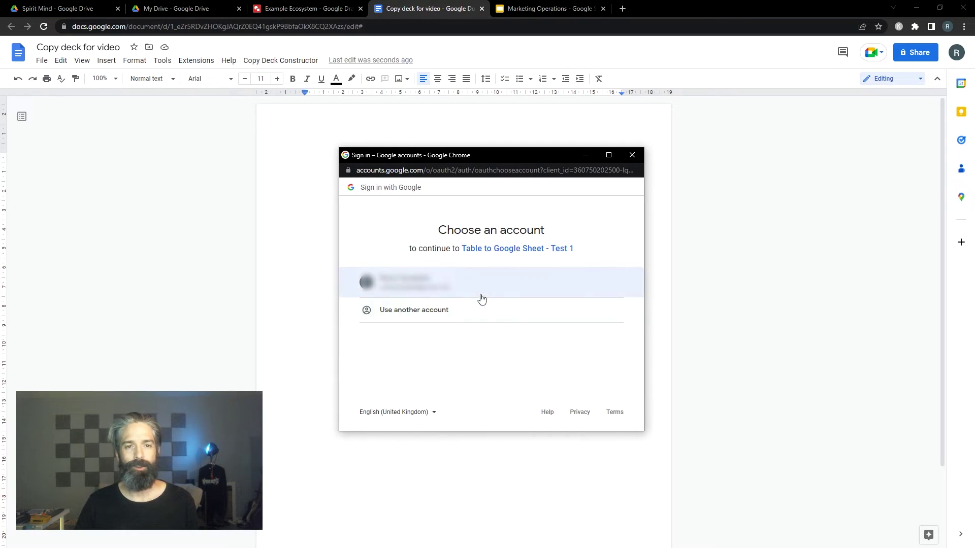
left_click(481, 298)
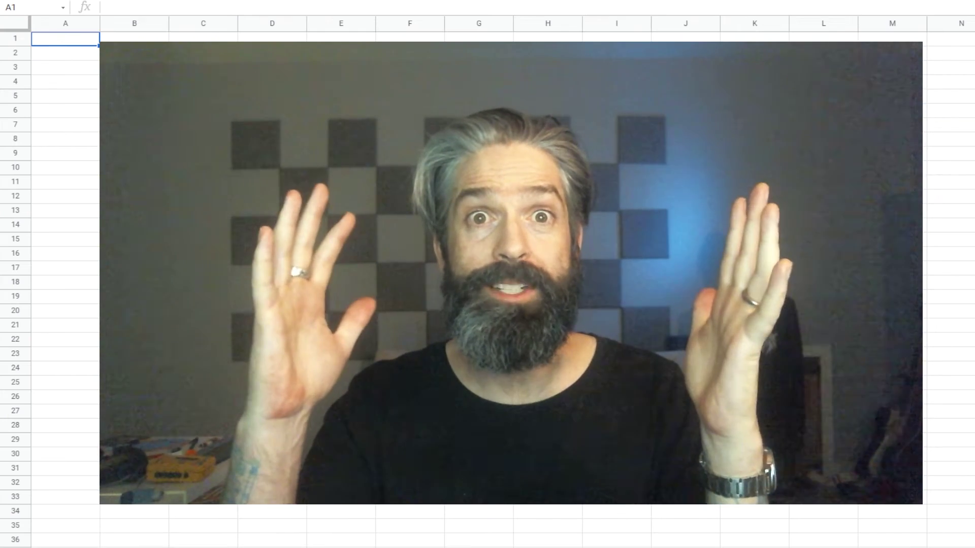
left_click(439, 385)
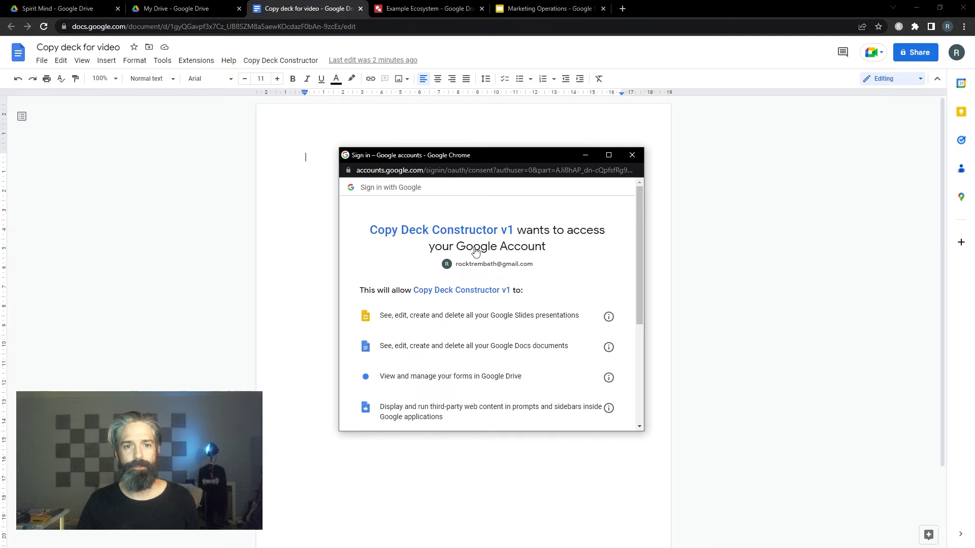
scroll(538, 257, "down", 2)
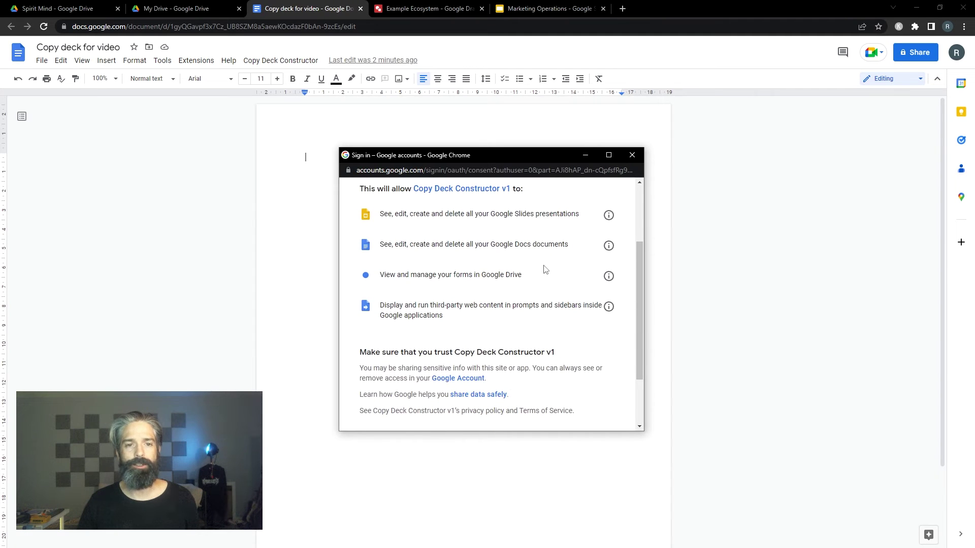
scroll(544, 269, "up", 1)
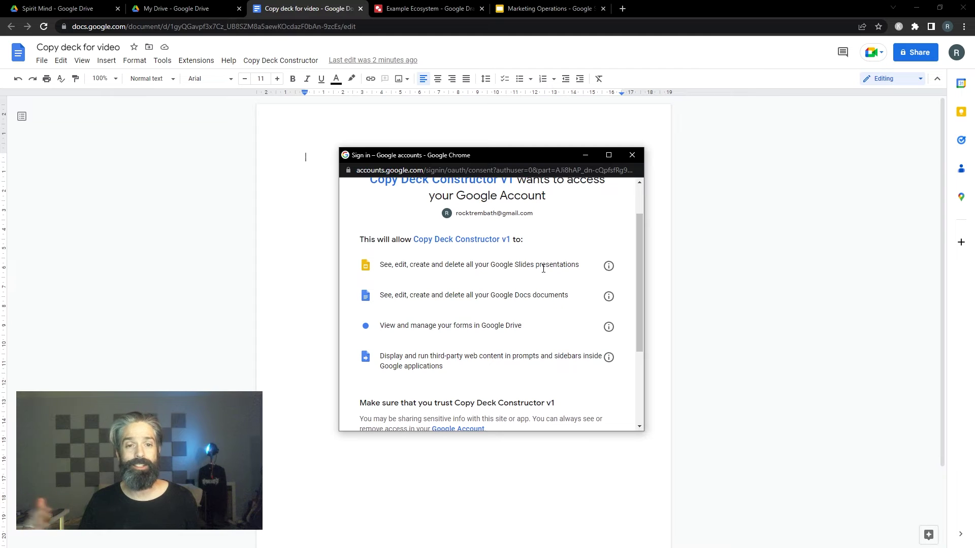
scroll(537, 297, "down", 1)
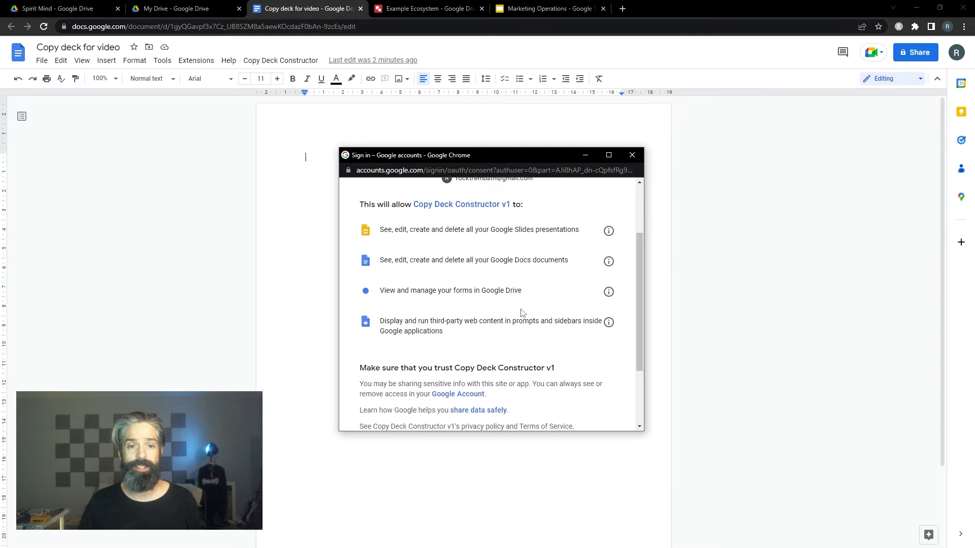
scroll(522, 315, "down", 2)
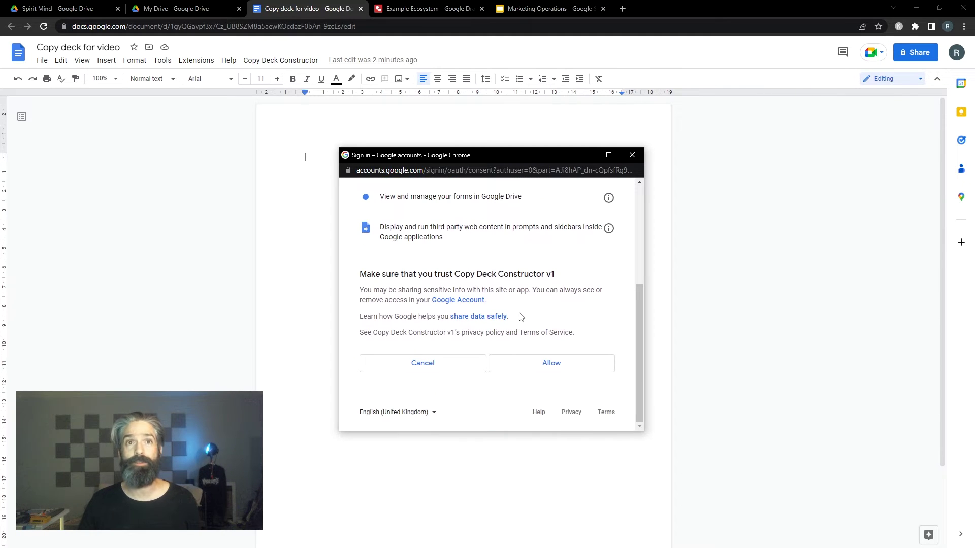
left_click(539, 365)
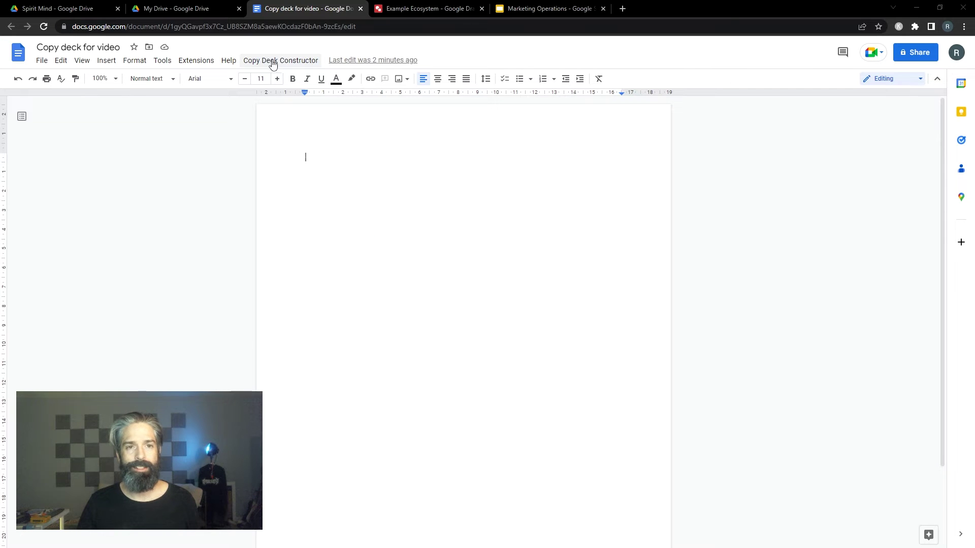
Step: Open the Website sidebar, zoom in, and insert a 'Website' heading
left_click(270, 65)
left_click(283, 79)
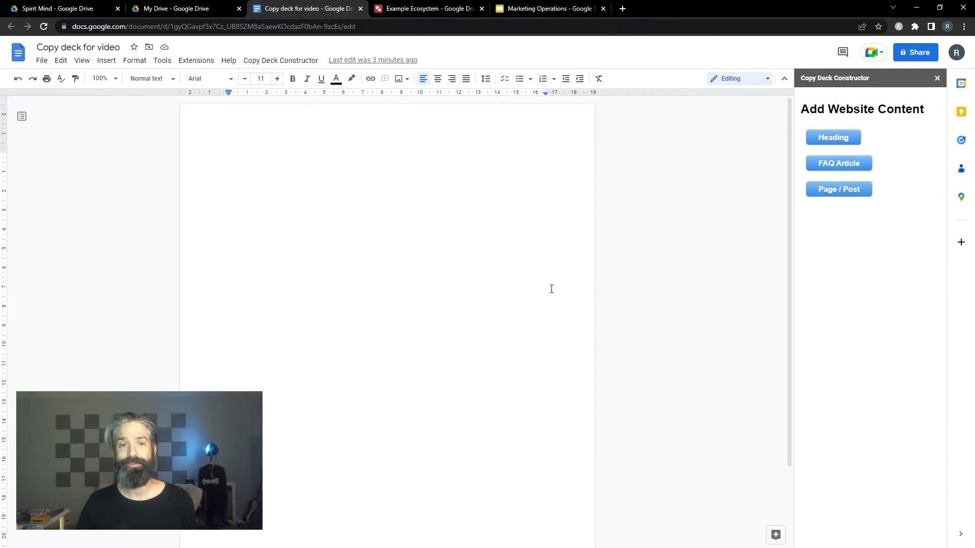
key("ctrl+plus")
key("ctrl+plus")
key("ctrl+plus")
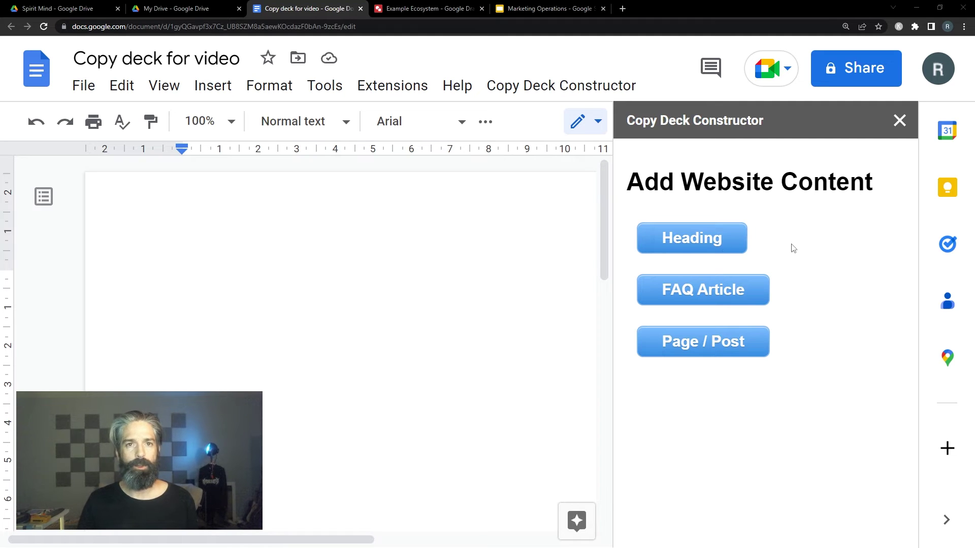
left_click(710, 243)
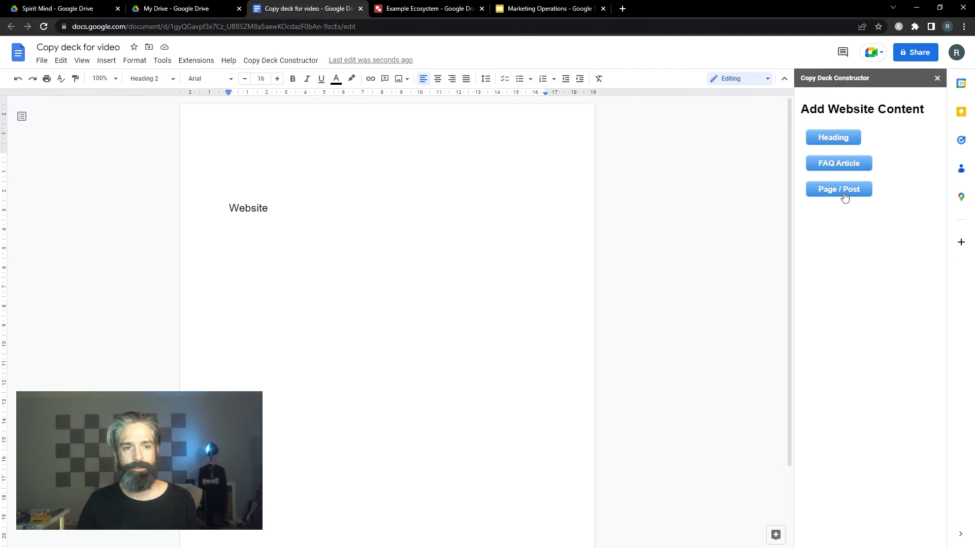
scroll(748, 256, "down", 1)
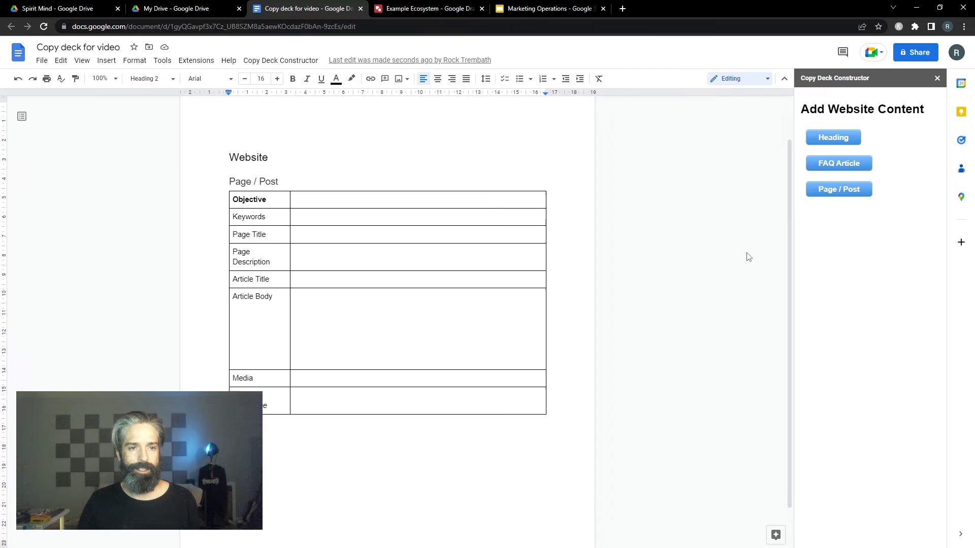
scroll(748, 256, "down", 1)
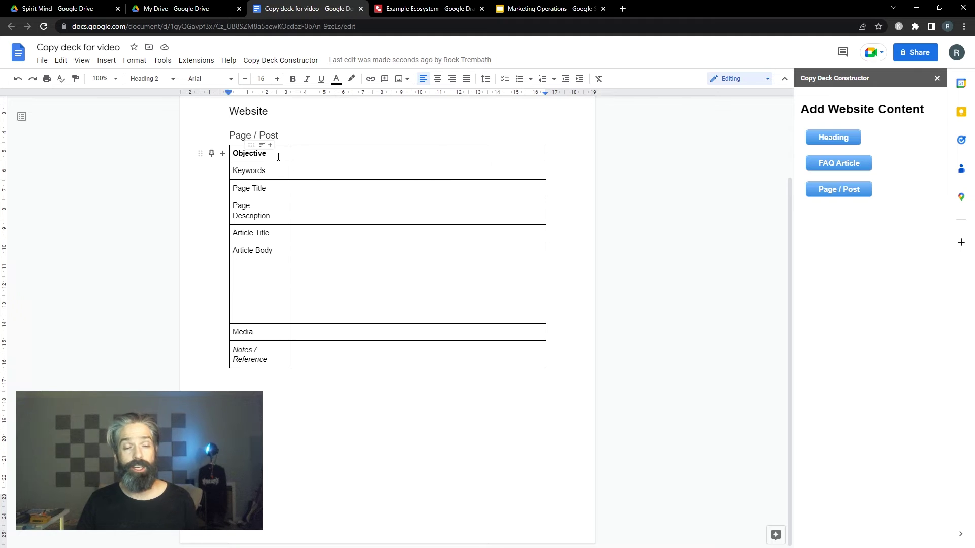
mouse_move(381, 146)
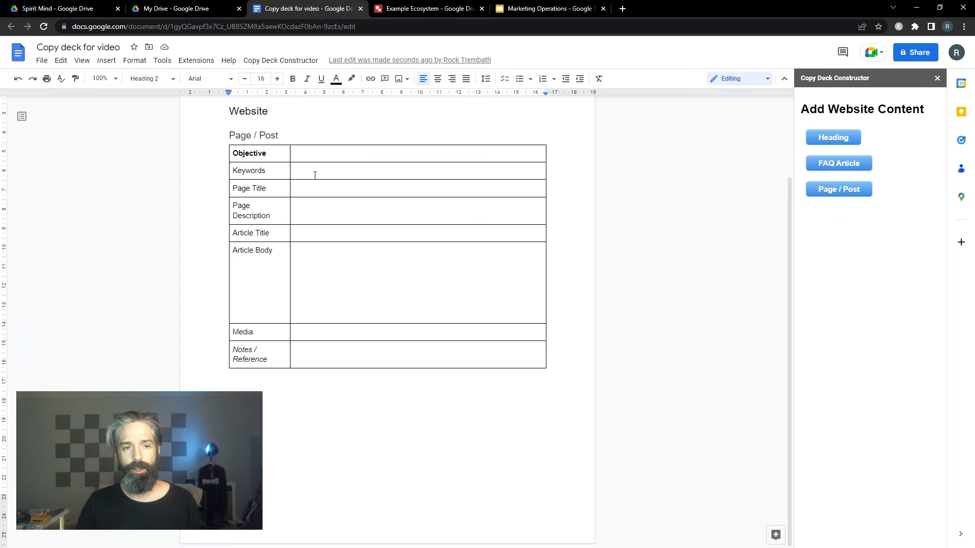
Step: Add a Page / Post table under Website and check its Keywords, Page Title and Description cells
left_click(313, 174)
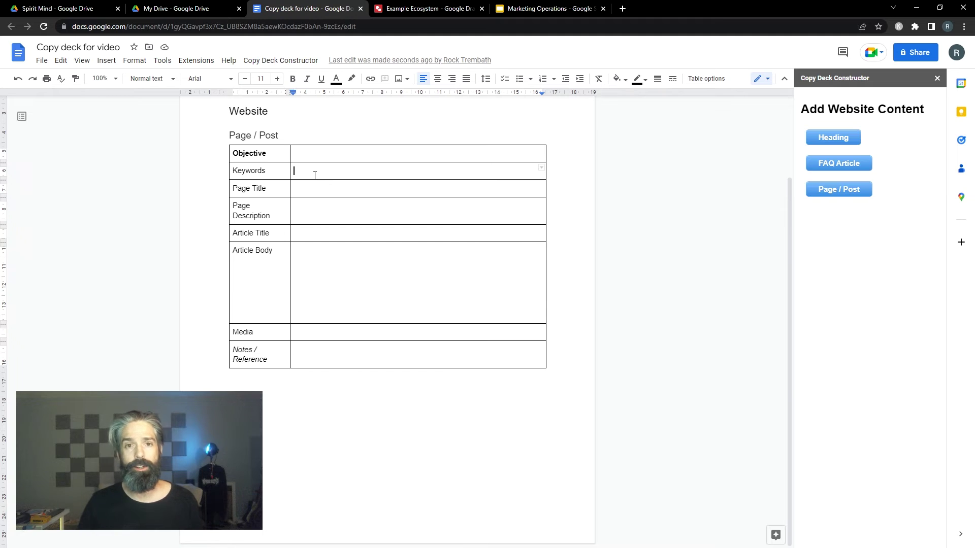
left_click(303, 187)
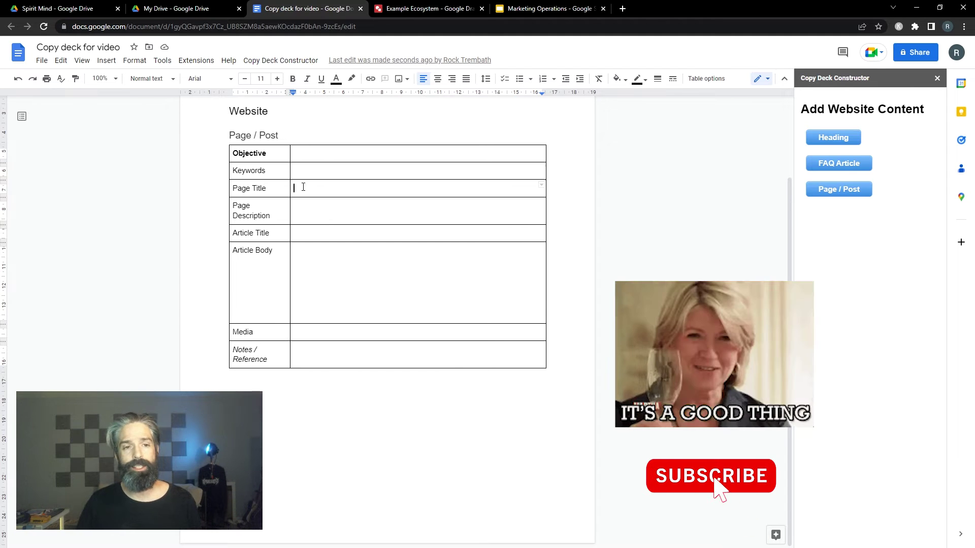
left_click(297, 207)
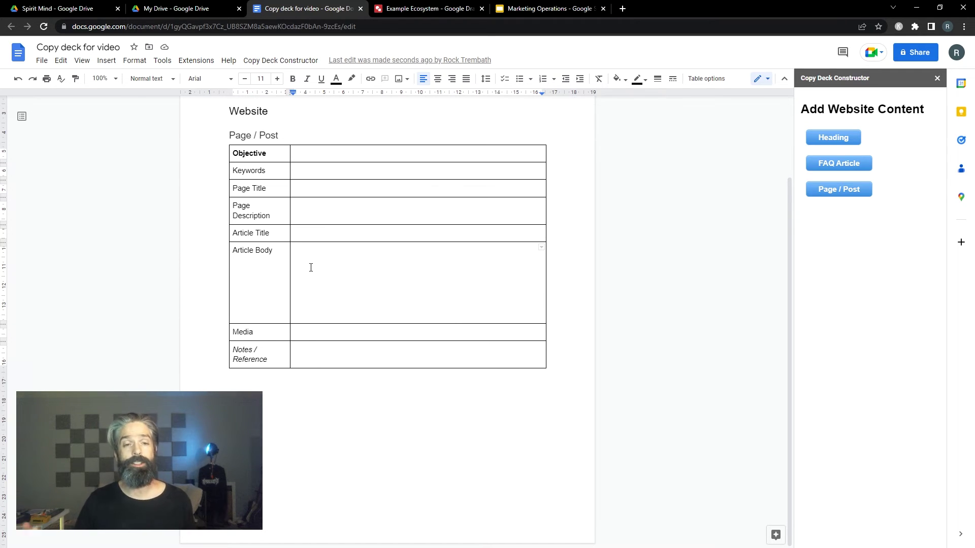
key("ctrl+Tab")
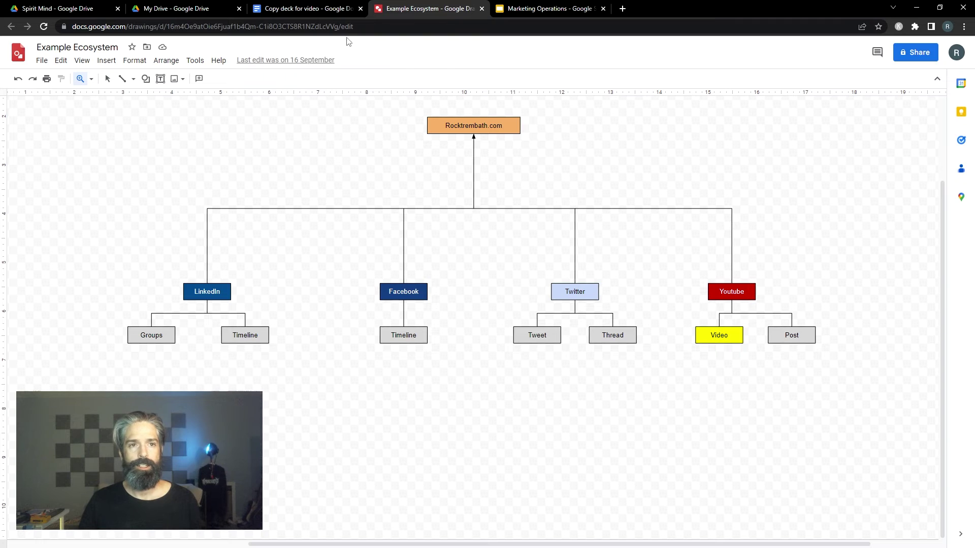
left_click(326, 8)
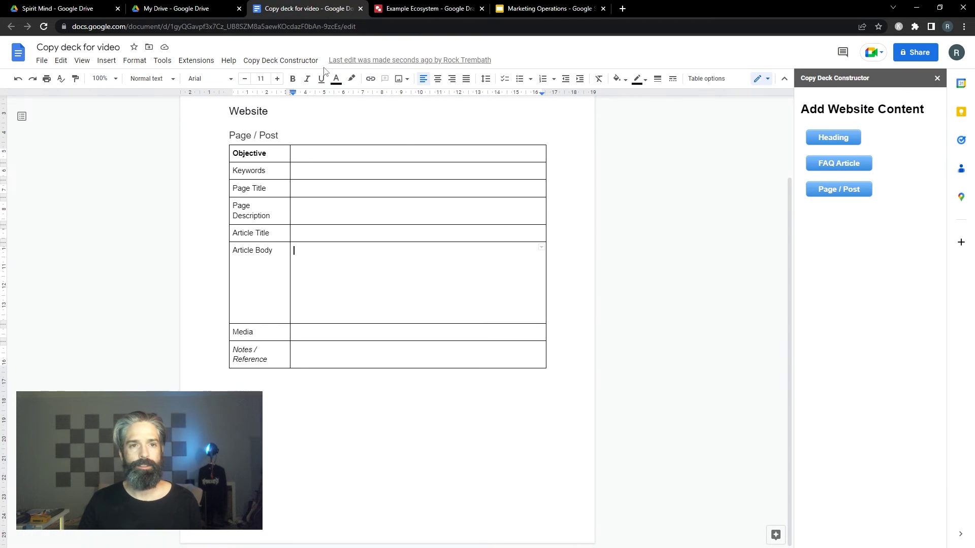
Step: Add LinkedIn Timeline and Group Post tables with Objective through Media rows
left_click(289, 63)
left_click(290, 116)
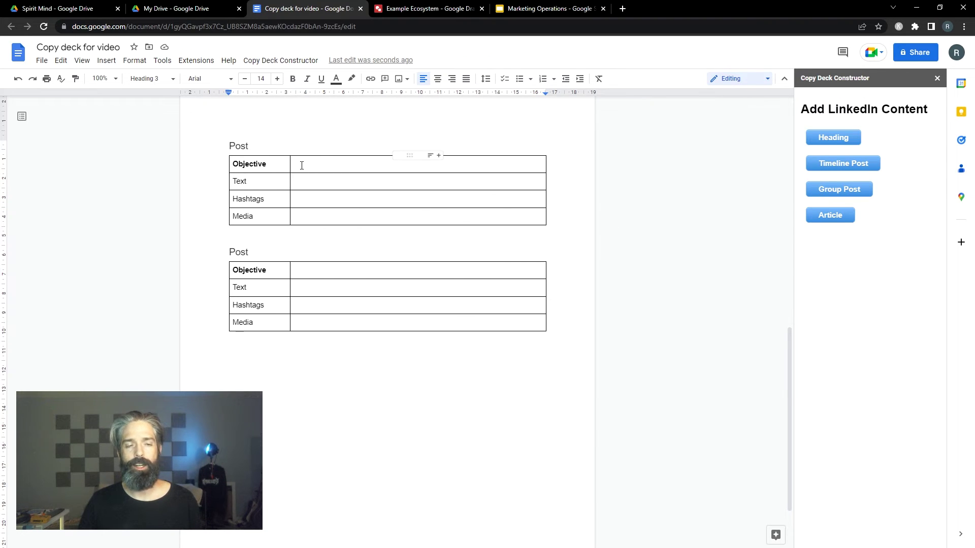
left_click(302, 166)
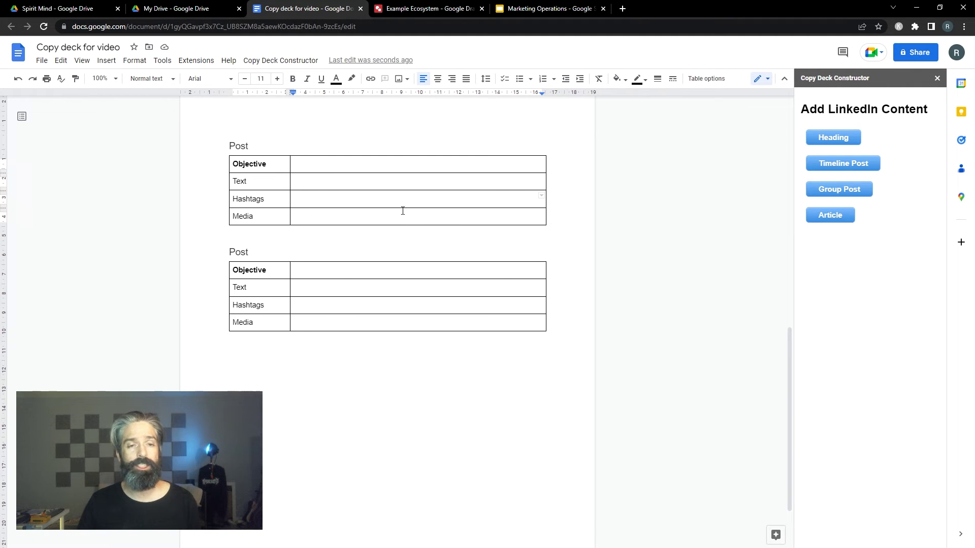
key("Down")
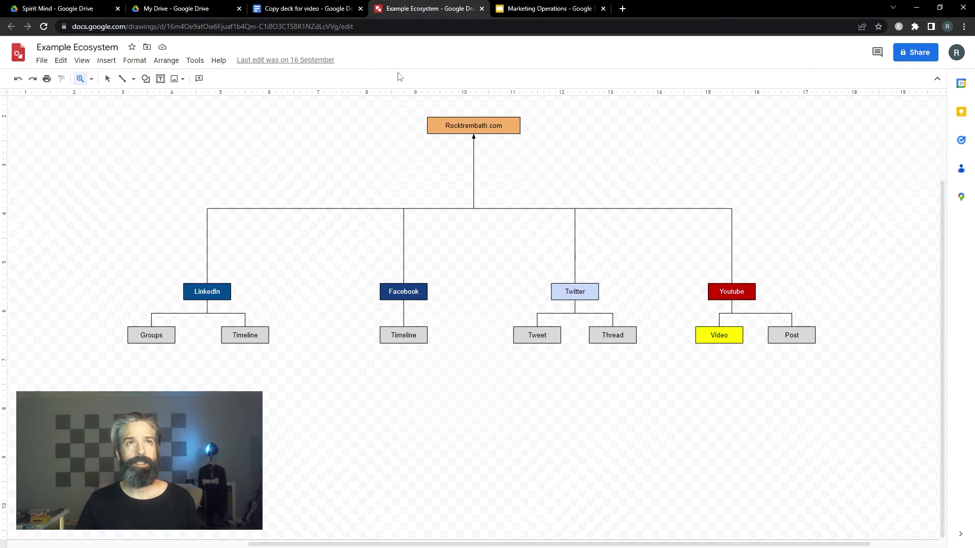
left_click(321, 11)
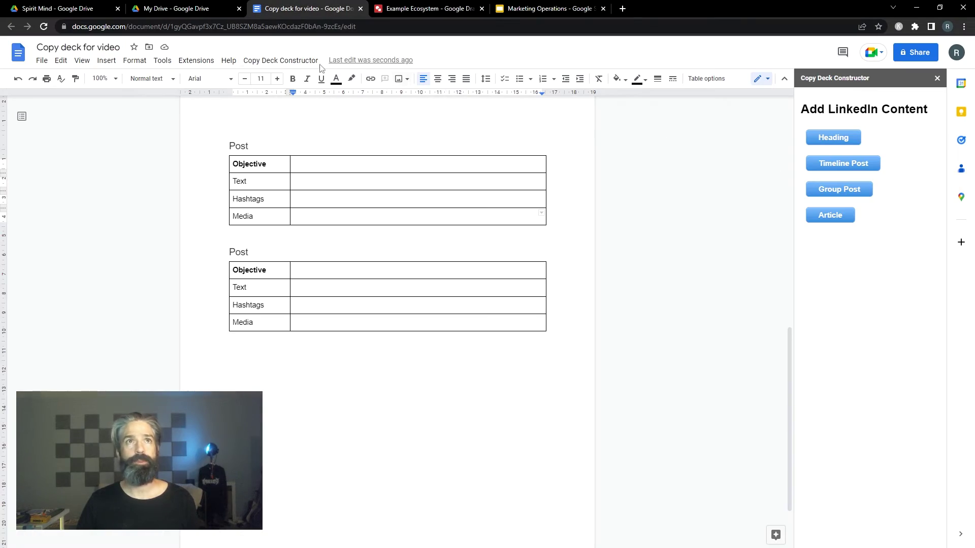
Step: Insert a Facebook heading followed by a Timeline Post table
left_click(290, 61)
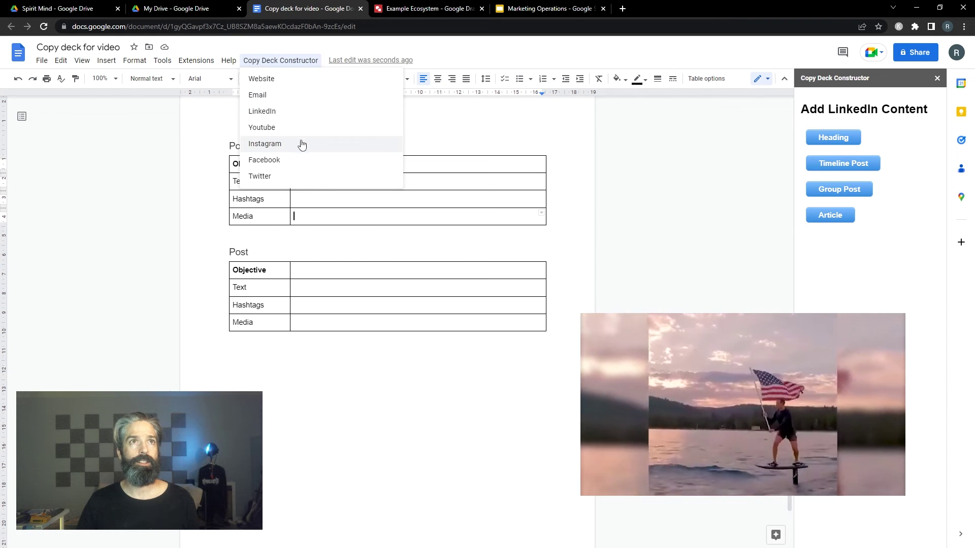
left_click(303, 159)
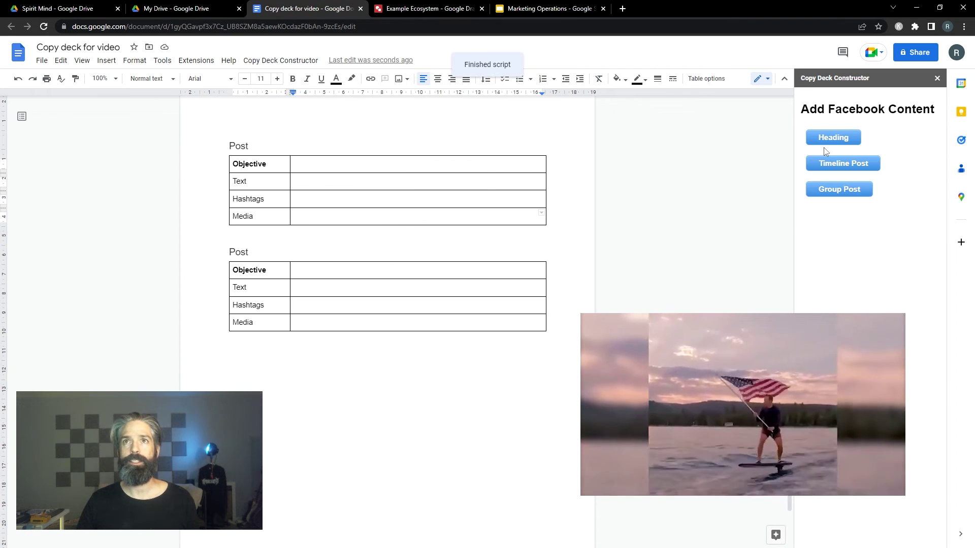
left_click(826, 142)
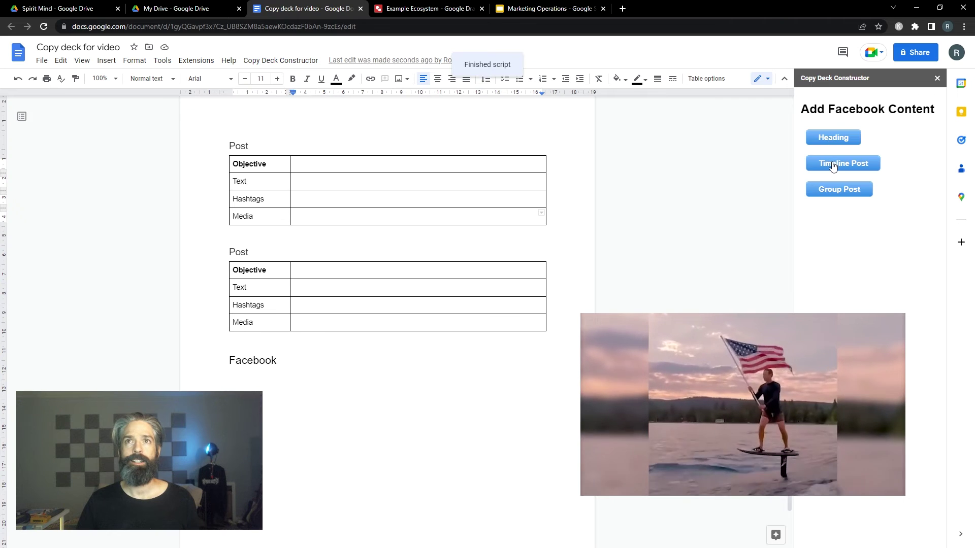
left_click(834, 164)
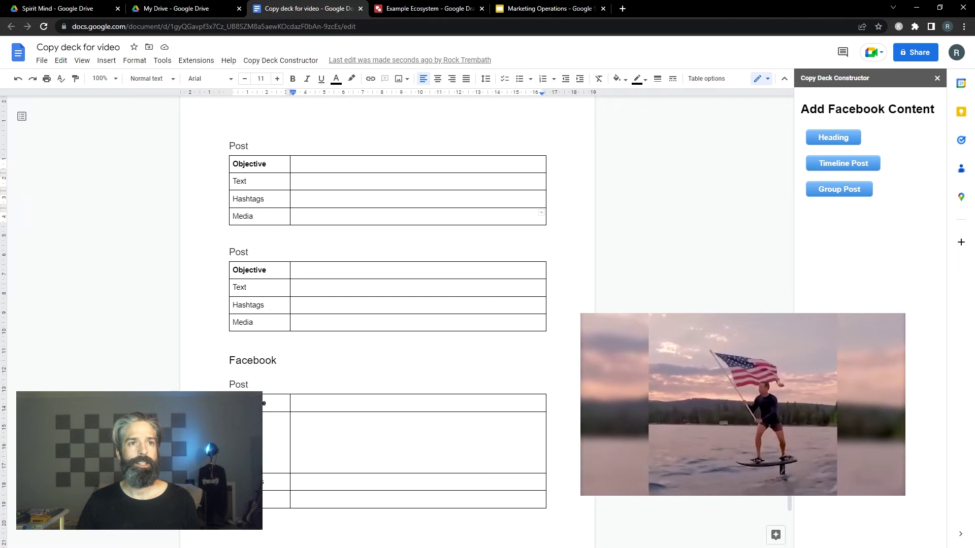
Step: Check the ecosystem diagram, then bring up the Twitter content options
left_click(419, 9)
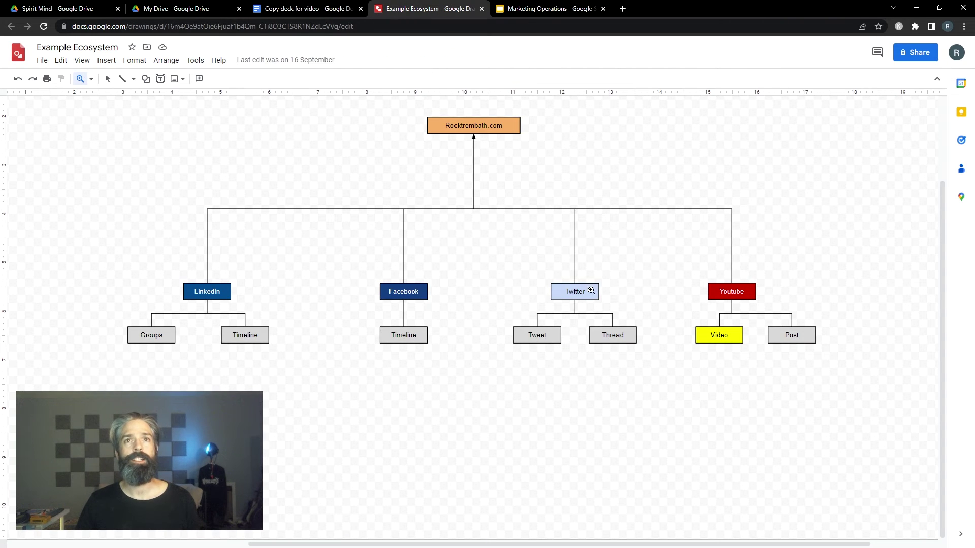
left_click(321, 9)
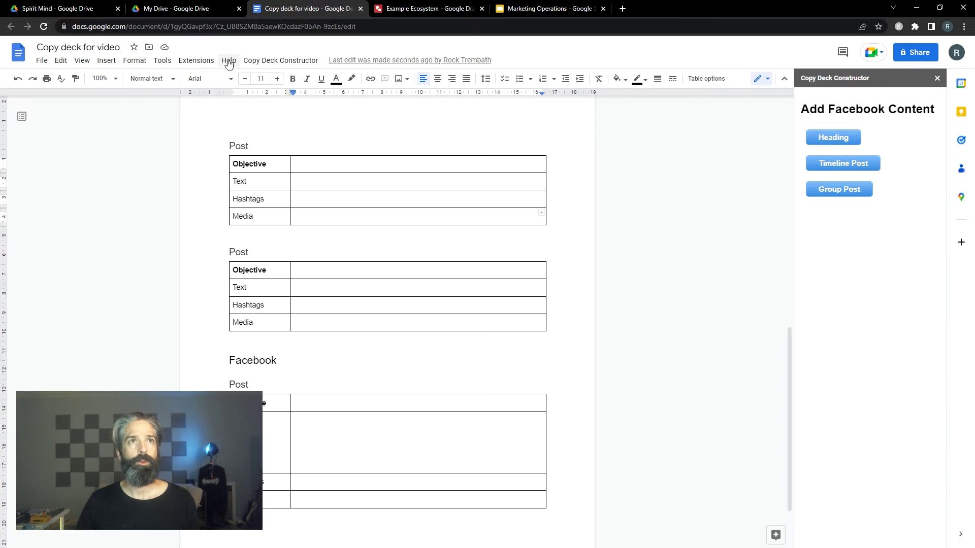
left_click(267, 61)
left_click(259, 177)
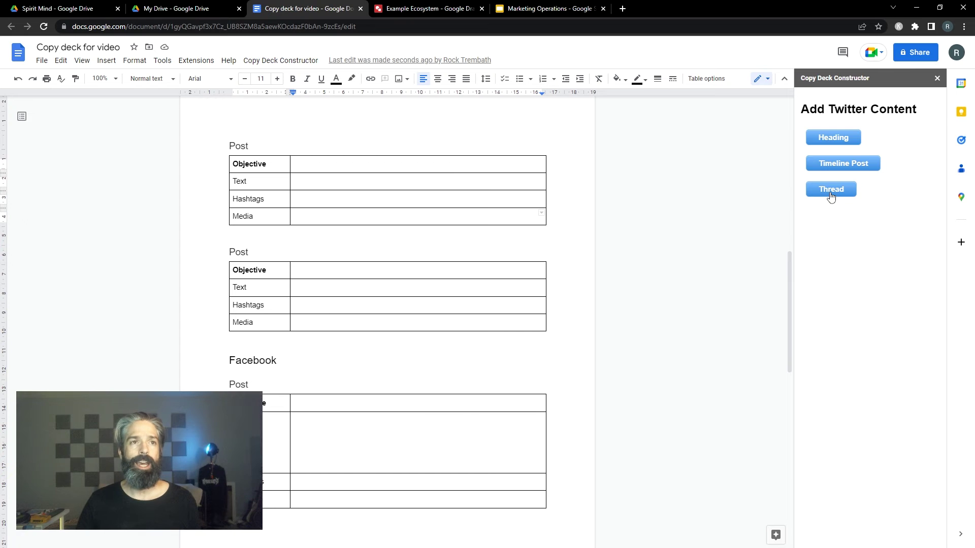
scroll(289, 466, "down", 3)
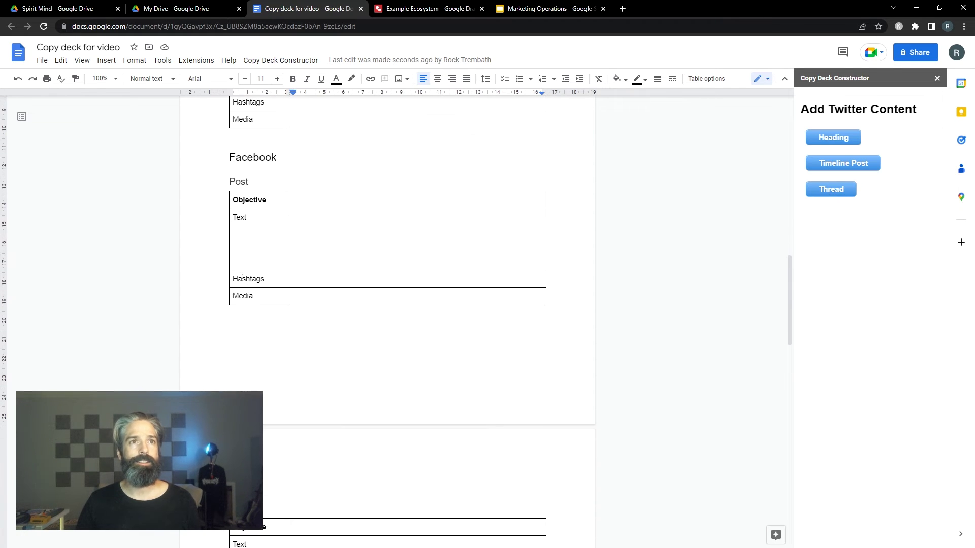
scroll(286, 411, "down", 2)
scroll(286, 408, "down", 1)
scroll(287, 404, "down", 1)
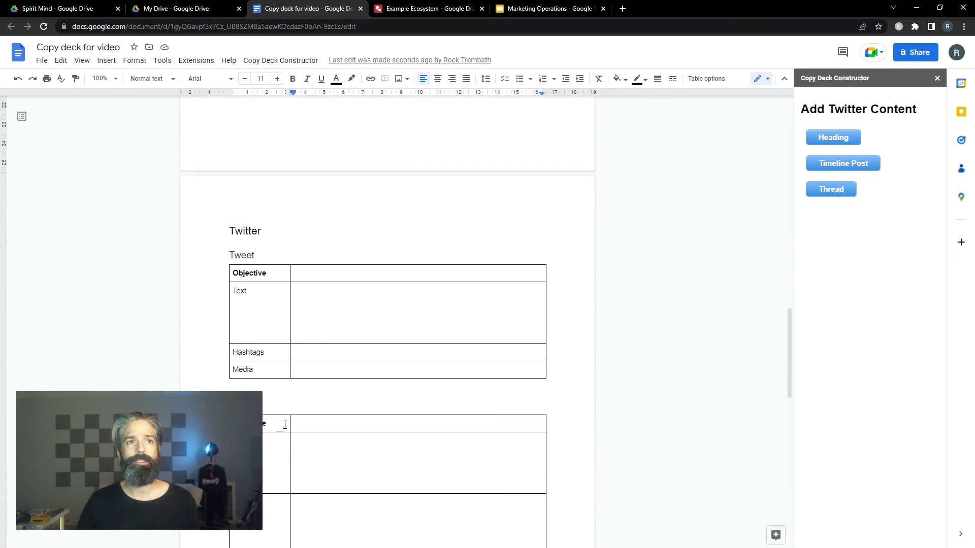
scroll(290, 393, "down", 1)
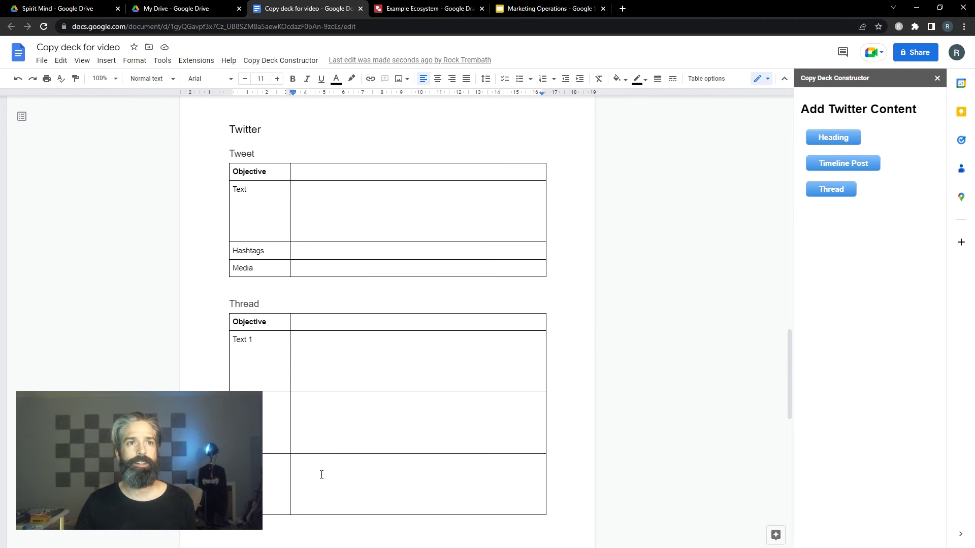
Step: Append a custom 'My own thing' row after Media in the Twitter Tweet table
key("Tab")
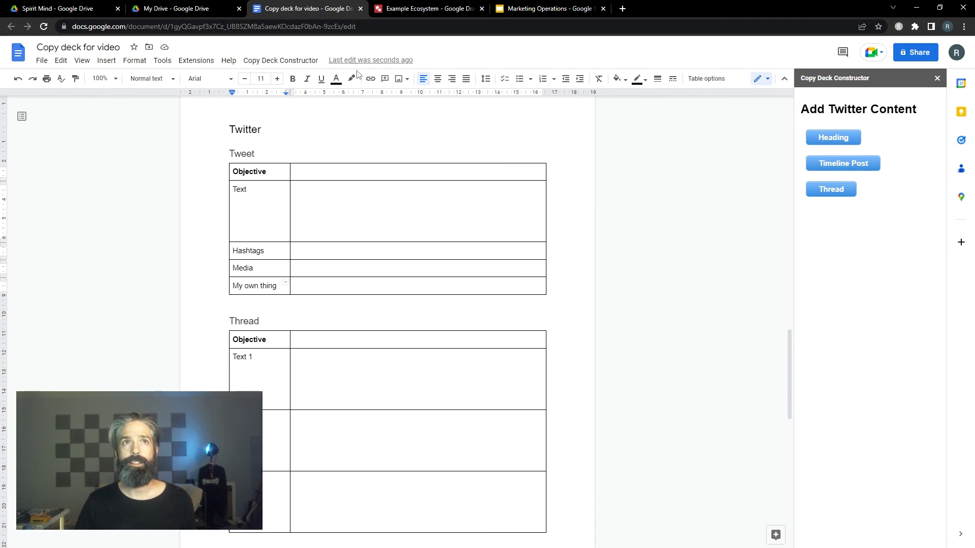
left_click(290, 61)
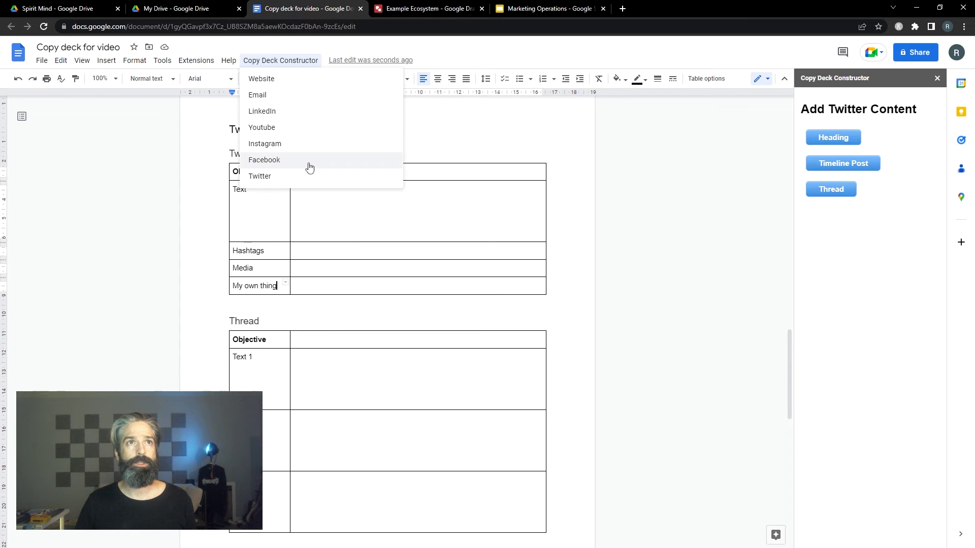
Step: Add Youtube Video and Short tables and place the caret in the Video Objective row
left_click(319, 131)
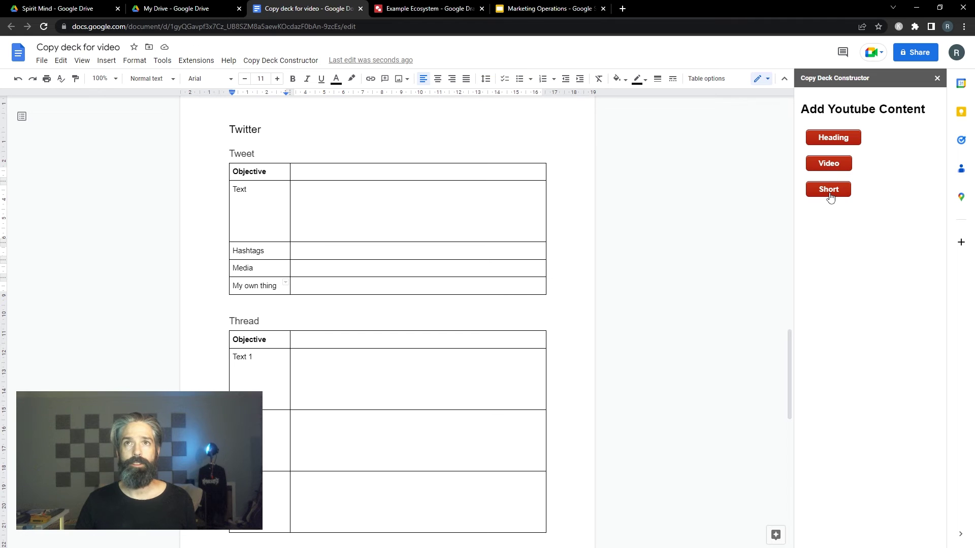
scroll(617, 272, "down", 3)
scroll(617, 273, "up", 1)
scroll(618, 273, "down", 3)
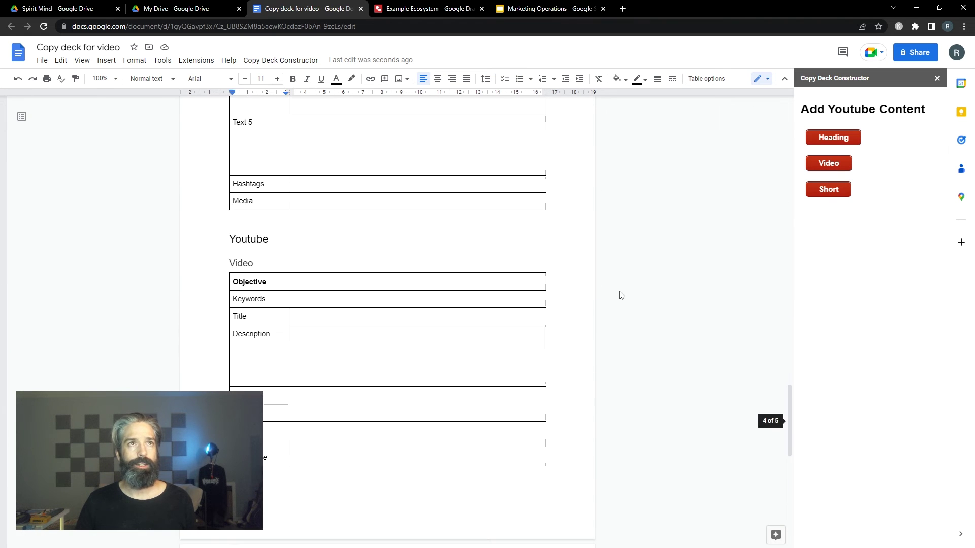
scroll(607, 295, "down", 1)
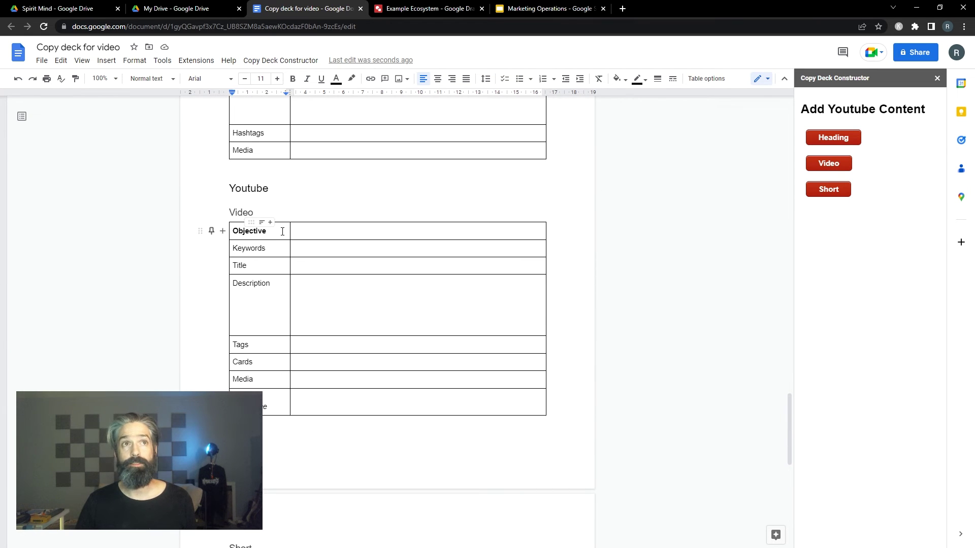
left_click(310, 235)
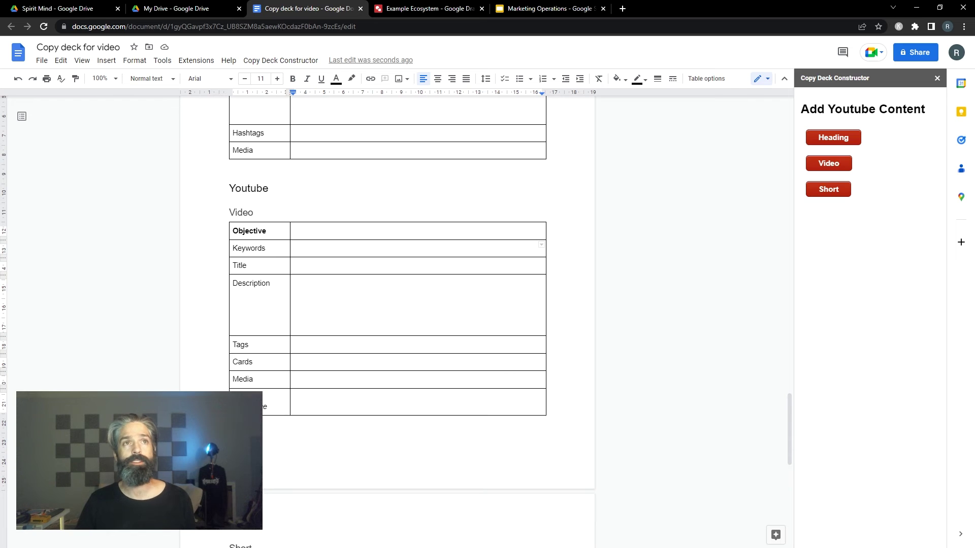
Step: Close the copy deck add-on and insert a linked table of contents at the document top
left_click(938, 79)
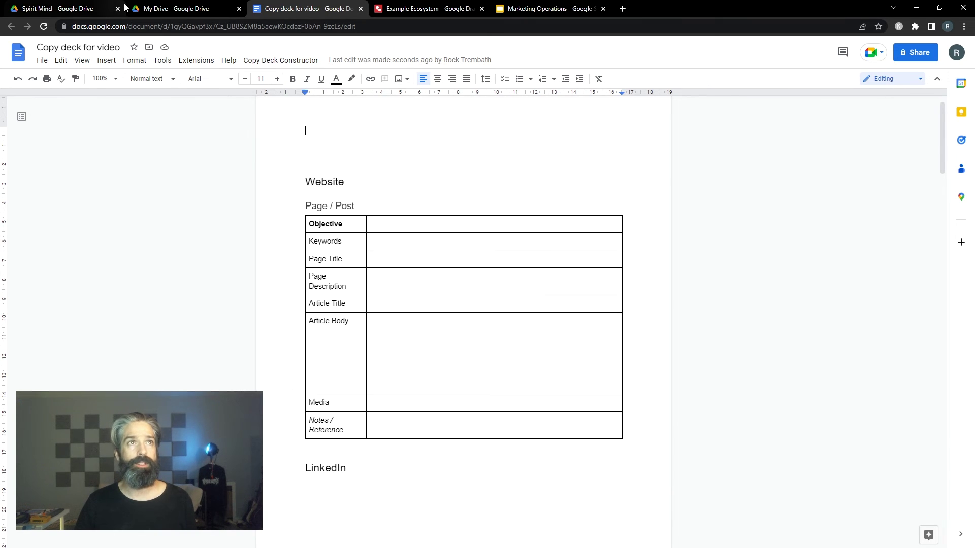
left_click(106, 60)
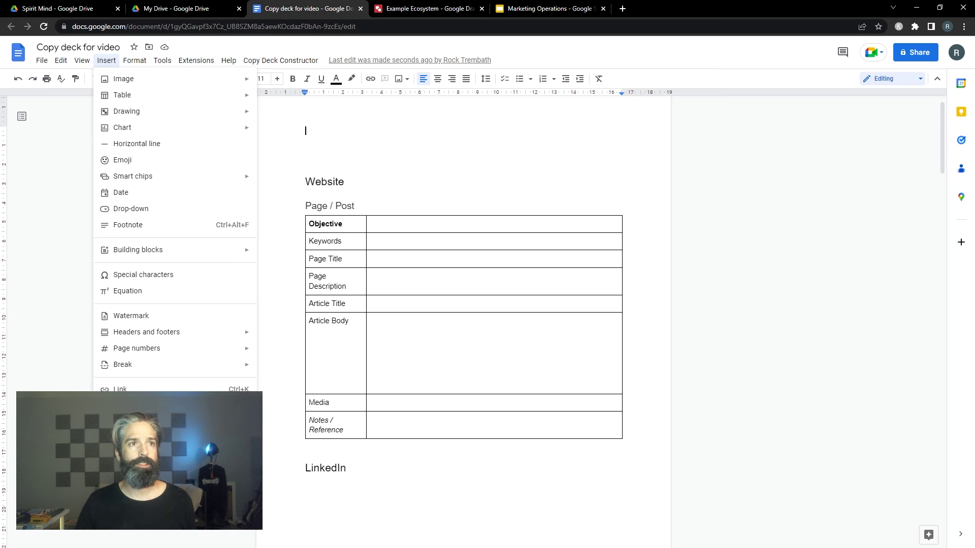
left_click(305, 464)
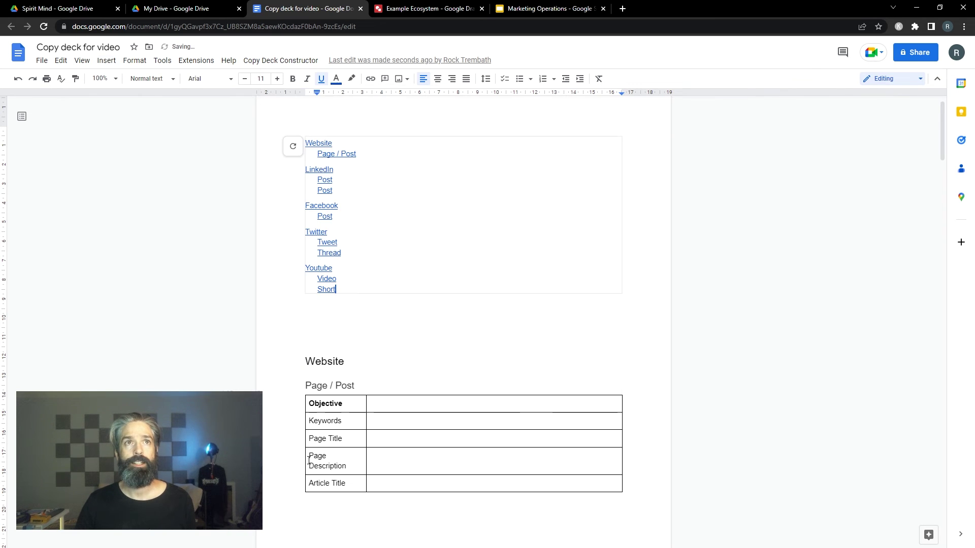
Step: Test the contents by following the Twitter entry's link to its section
left_click(351, 318)
left_click(314, 232)
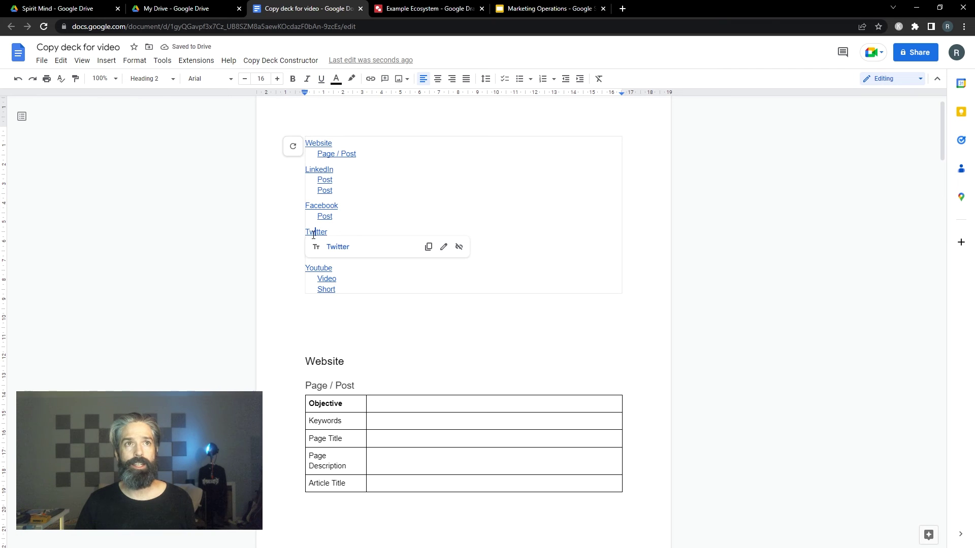
left_click(338, 246)
scroll(335, 245, "up", 2)
scroll(335, 236, "up", 10)
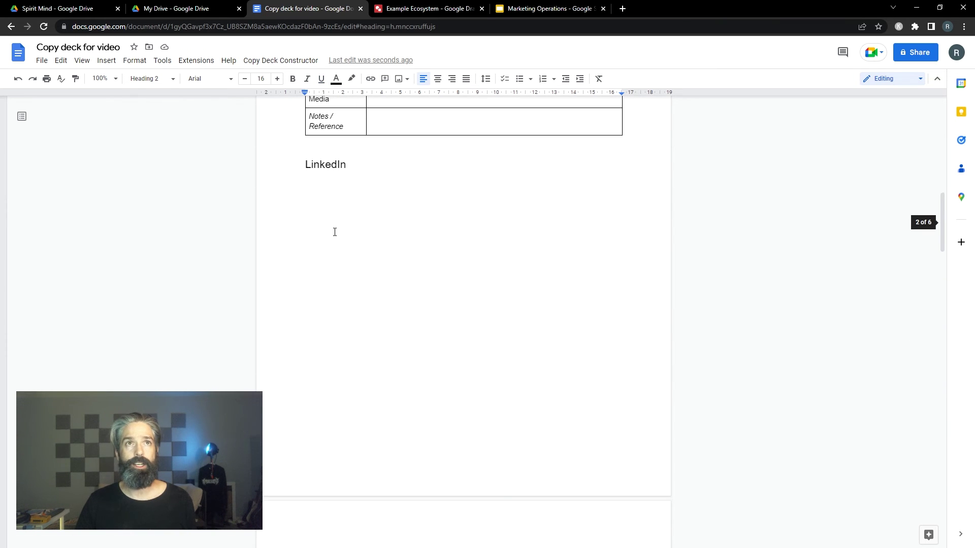
scroll(331, 224, "up", 7)
scroll(331, 229, "down", 6)
scroll(331, 229, "up", 10)
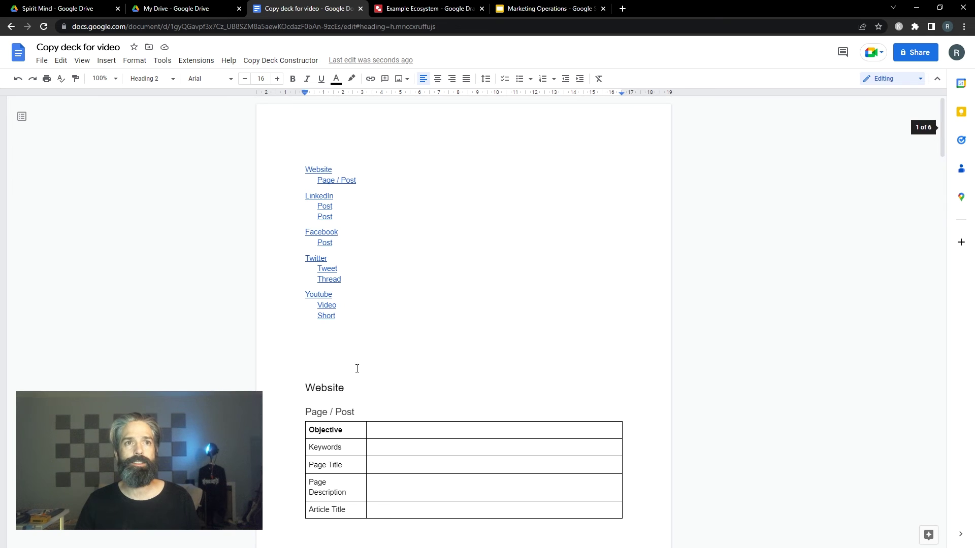
left_click(359, 412)
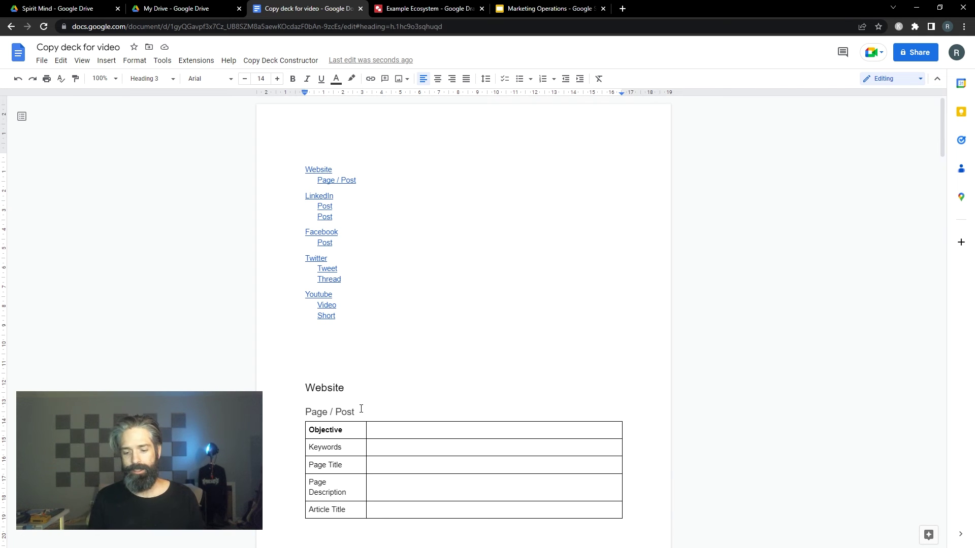
Step: Prefix the Website Page / Post heading with '1 - Additional info' and refresh the table of contents
key("Home")
type("1 - ")
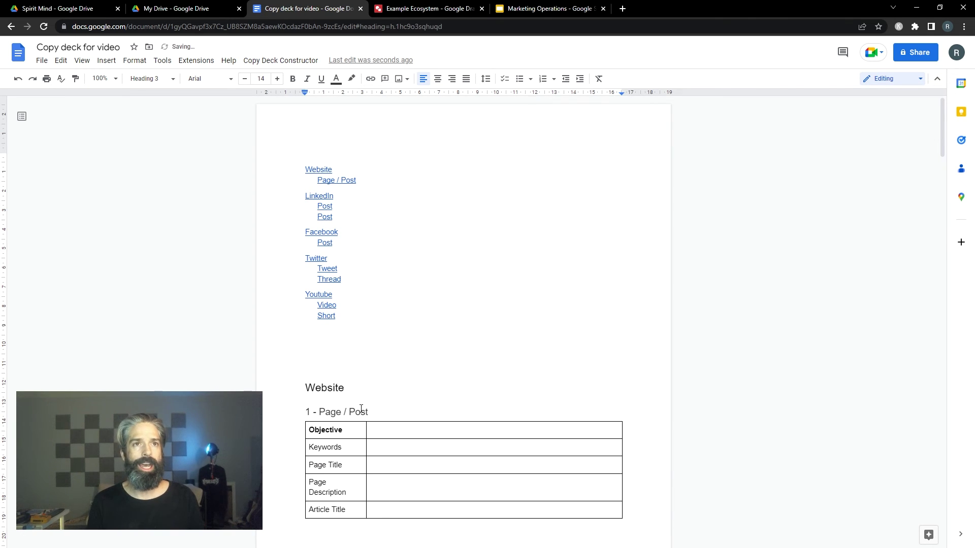
type("Additi")
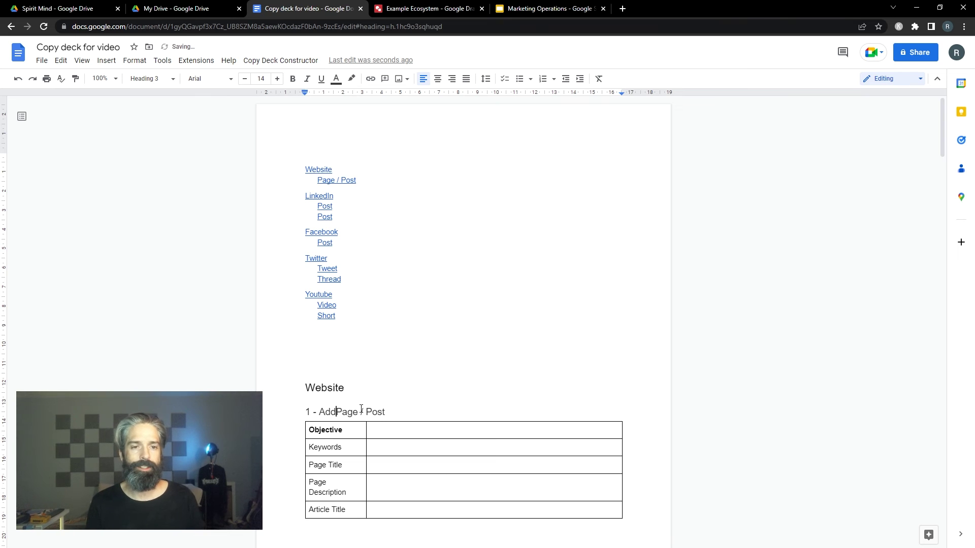
type("onal info")
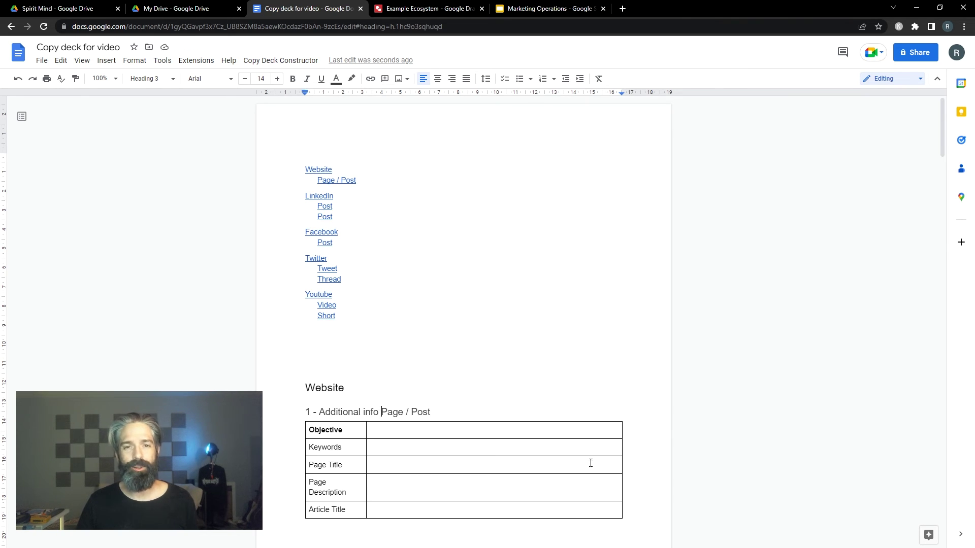
left_click(436, 269)
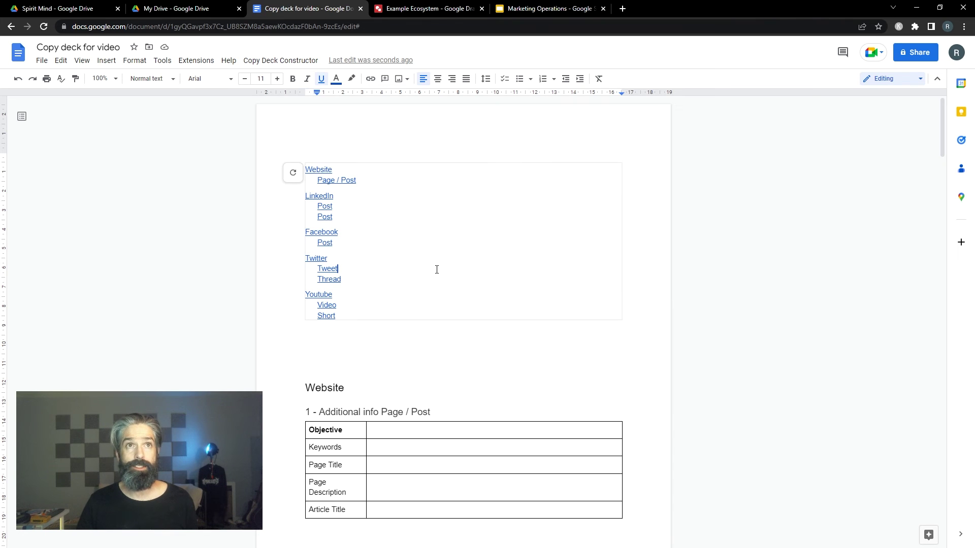
left_click(294, 175)
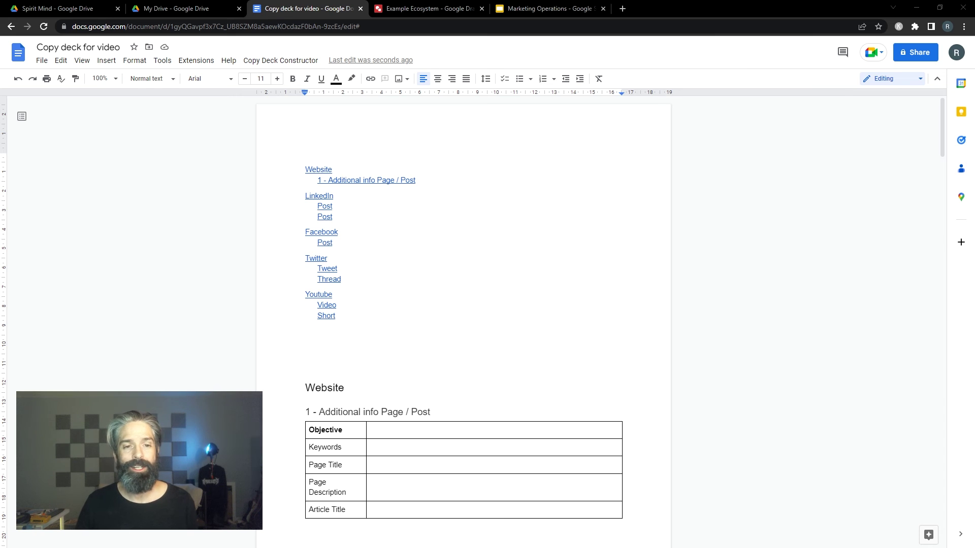
scroll(386, 382, "down", 5)
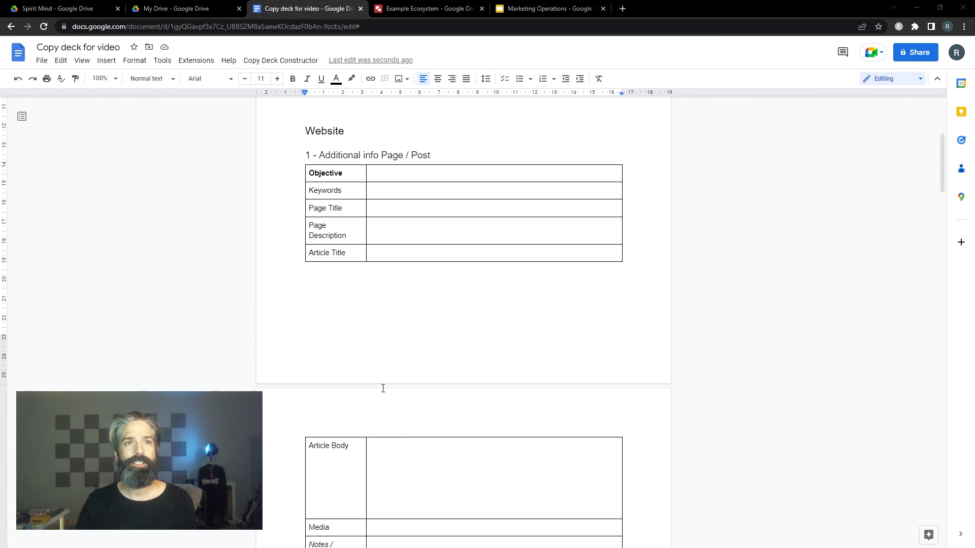
scroll(383, 387, "down", 4)
scroll(377, 389, "down", 4)
scroll(376, 389, "down", 3)
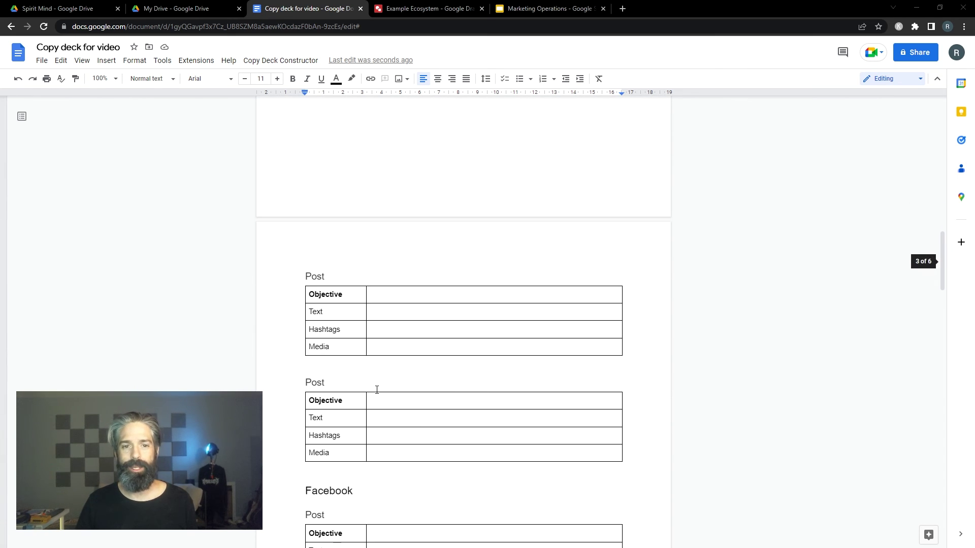
left_click(915, 52)
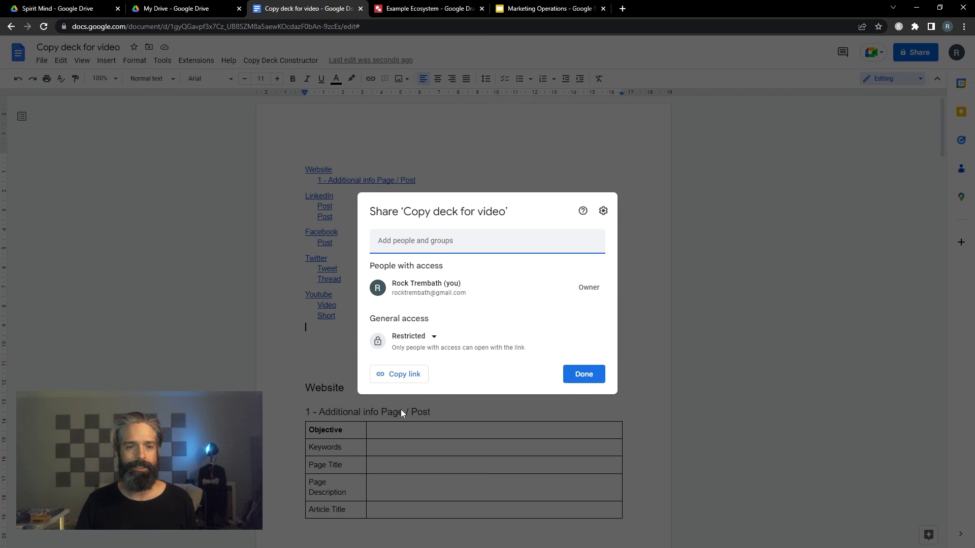
left_click(593, 384)
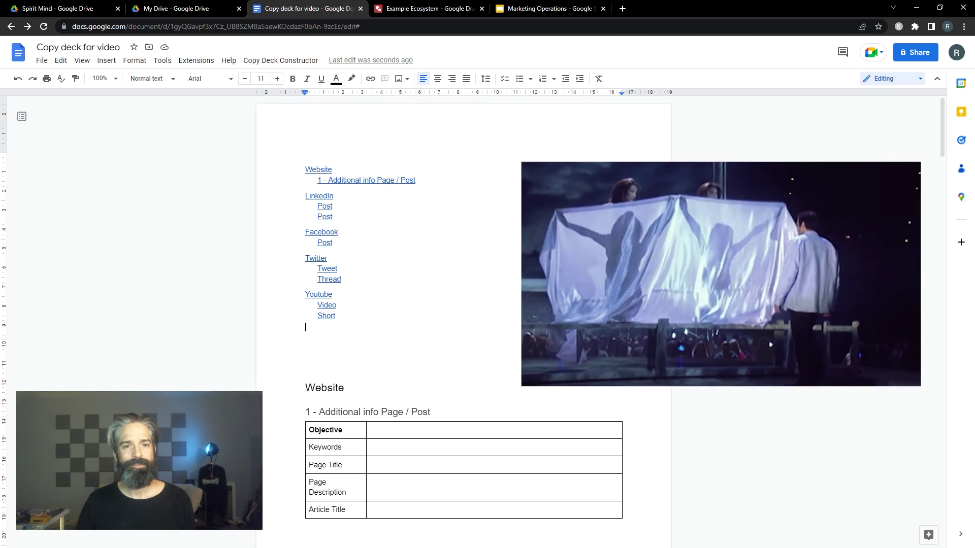